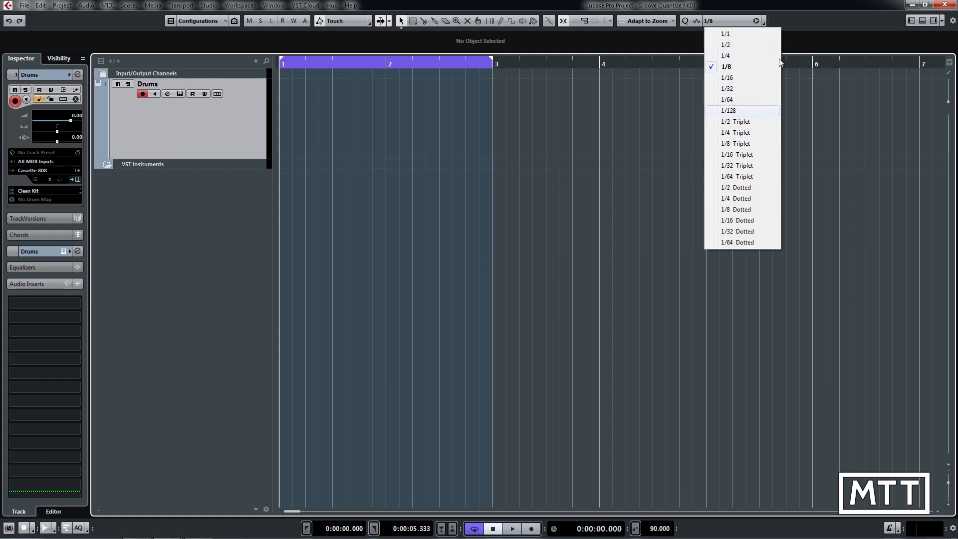
Open the Quantize Panel and place it over the middle of the arrangement.
left_click(783, 21)
left_click(765, 23)
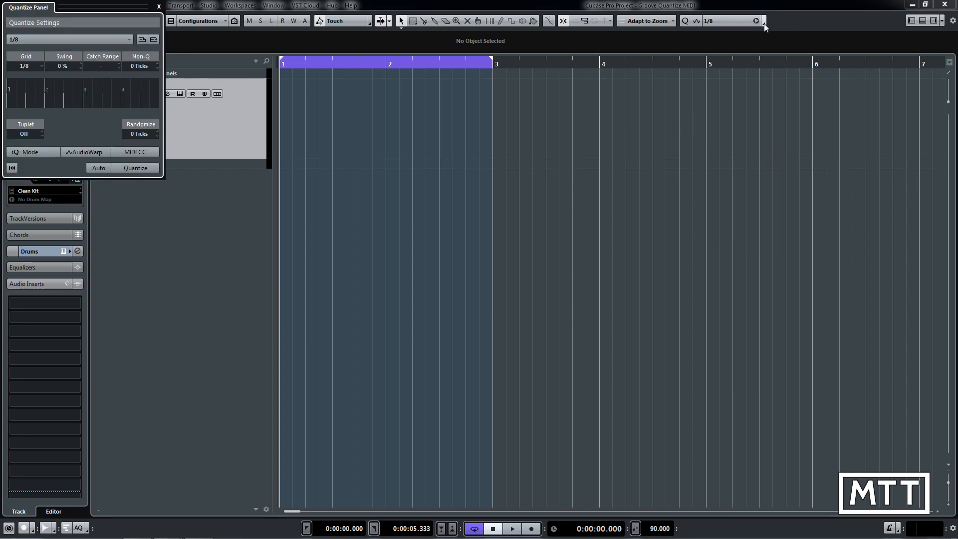
left_click_drag(117, 17, 536, 154)
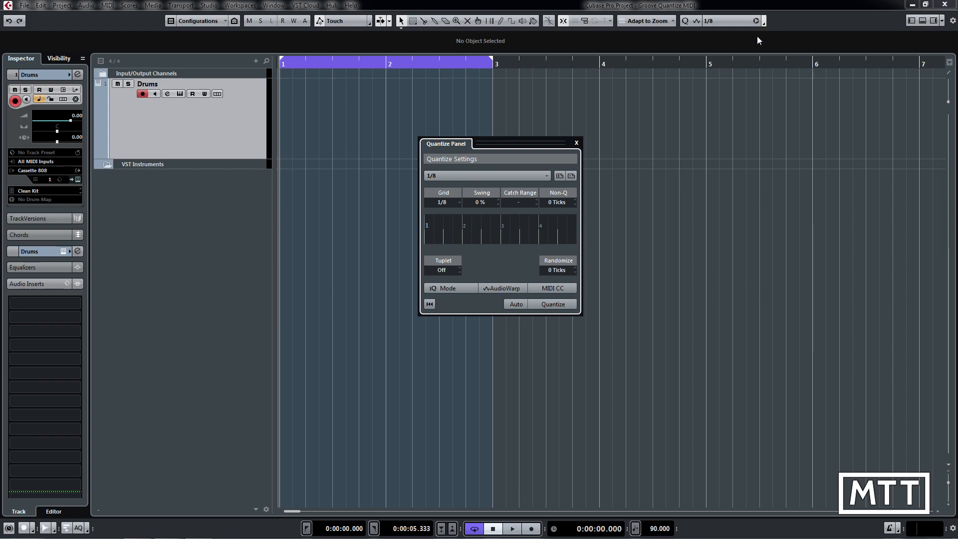
left_click_drag(495, 138, 554, 144)
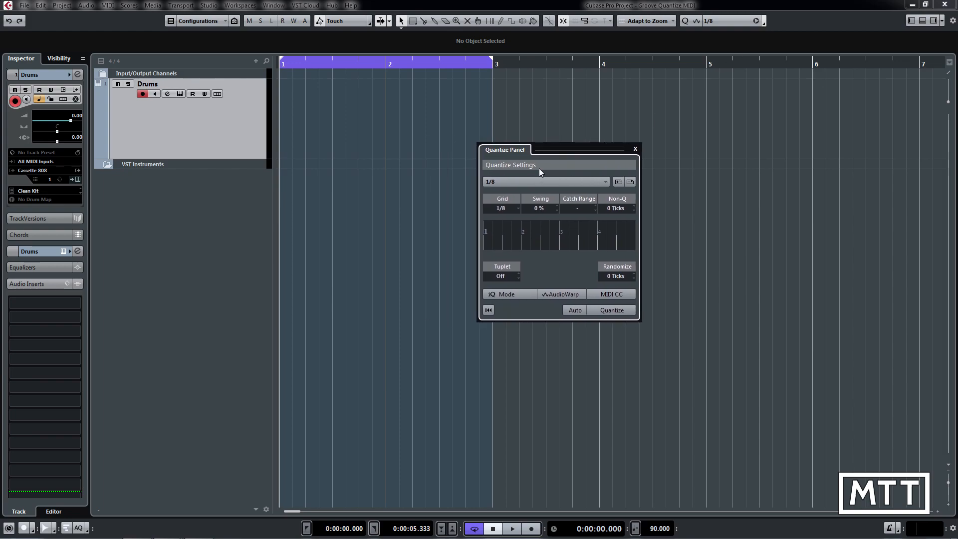
Try different swing amounts on the 1/8 quantize grid, return swing to 0 % and close the Quantize Panel.
scroll(541, 208, "up", 3)
scroll(546, 209, "up", 18)
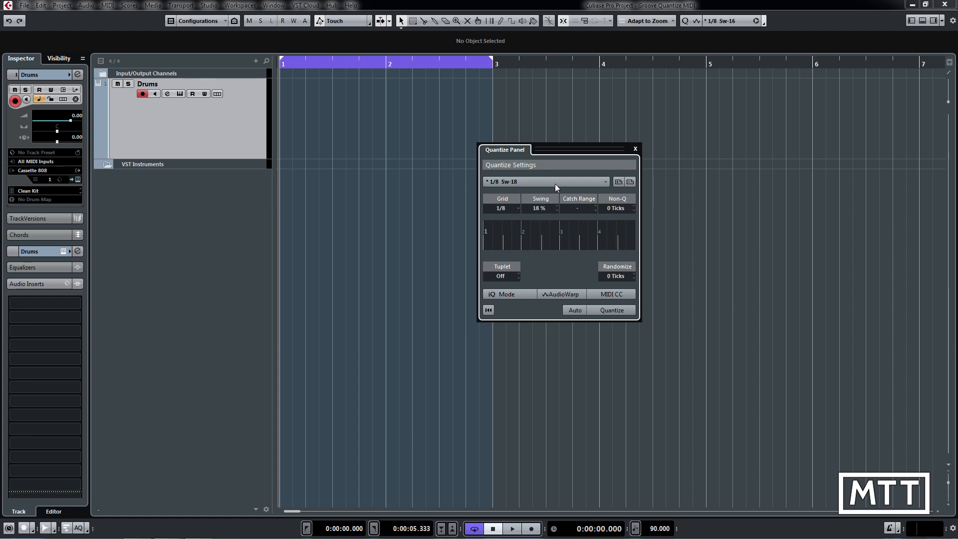
scroll(542, 209, "up", 20)
scroll(543, 209, "down", 20)
scroll(543, 208, "down", 10)
scroll(543, 219, "down", 7)
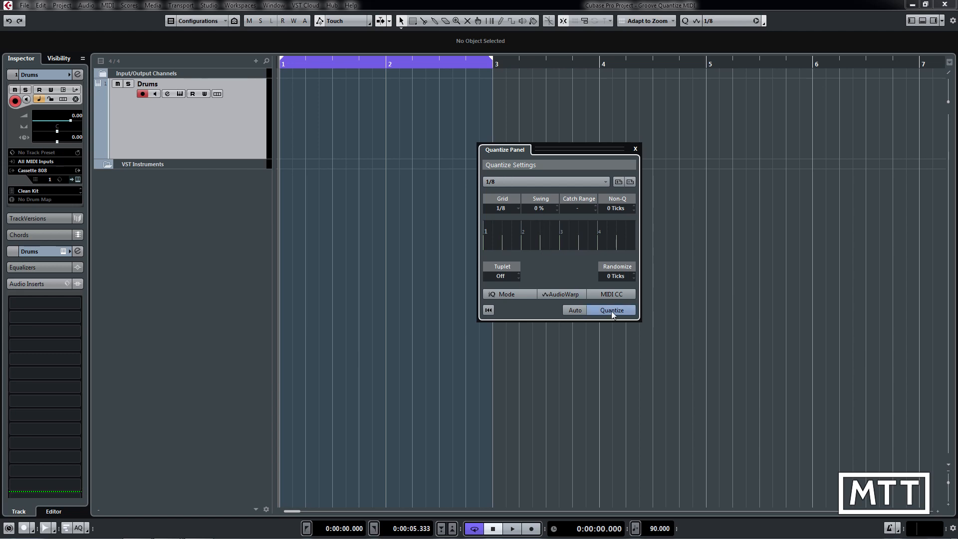
left_click(635, 149)
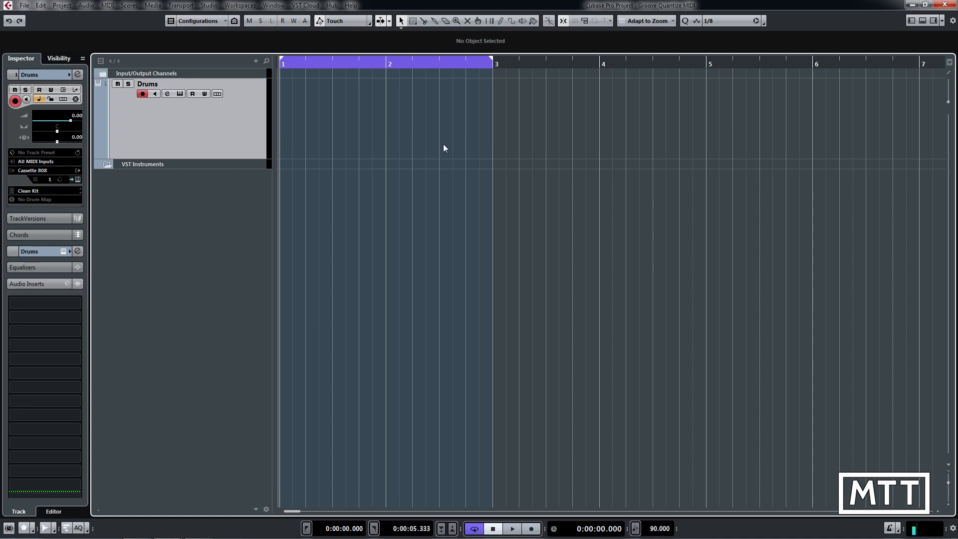
Create a MIDI part on the Drums track spanning bars 1 to 3 and open it in the Key Editor.
double_click(395, 143)
double_click(395, 143)
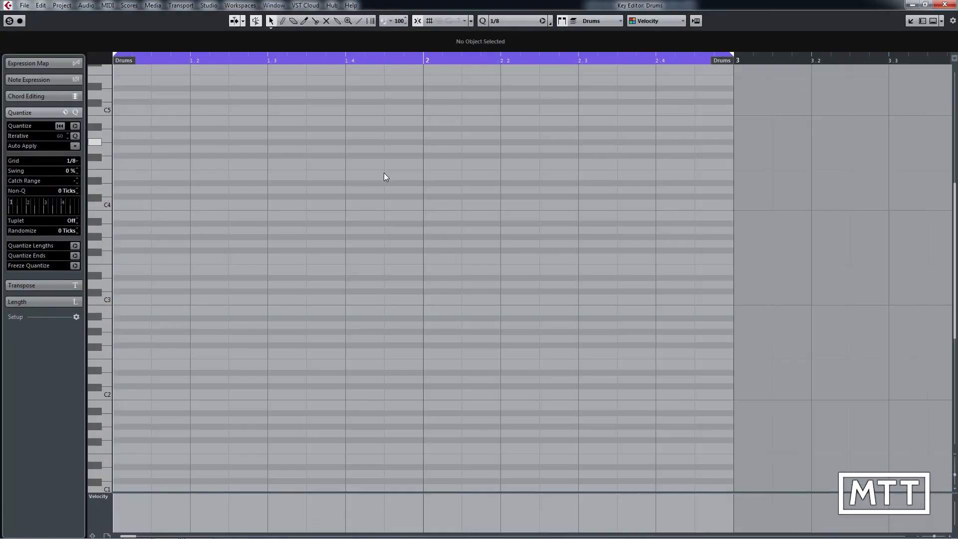
Draw one-beat C1 notes on every beat across both bars of the Drums part.
scroll(231, 363, "down", 5)
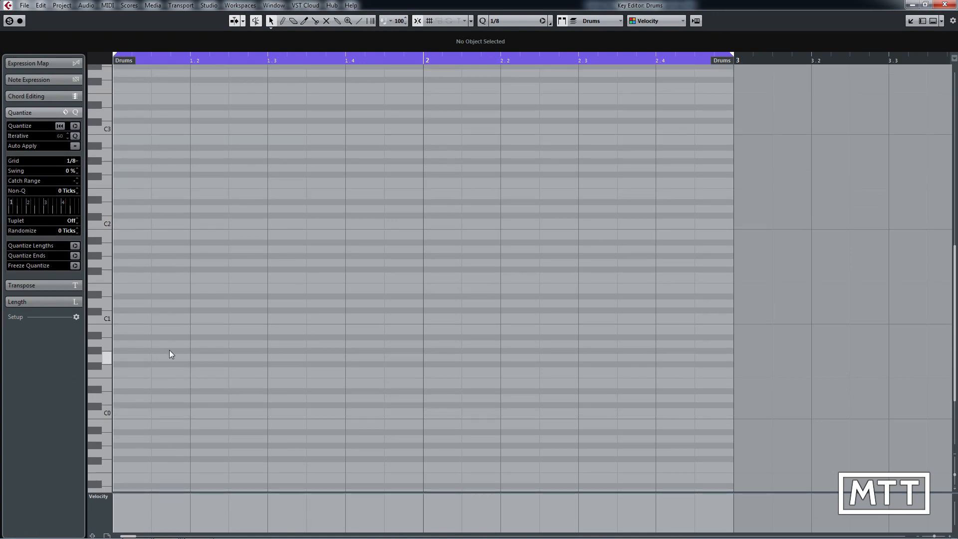
right_click(235, 279)
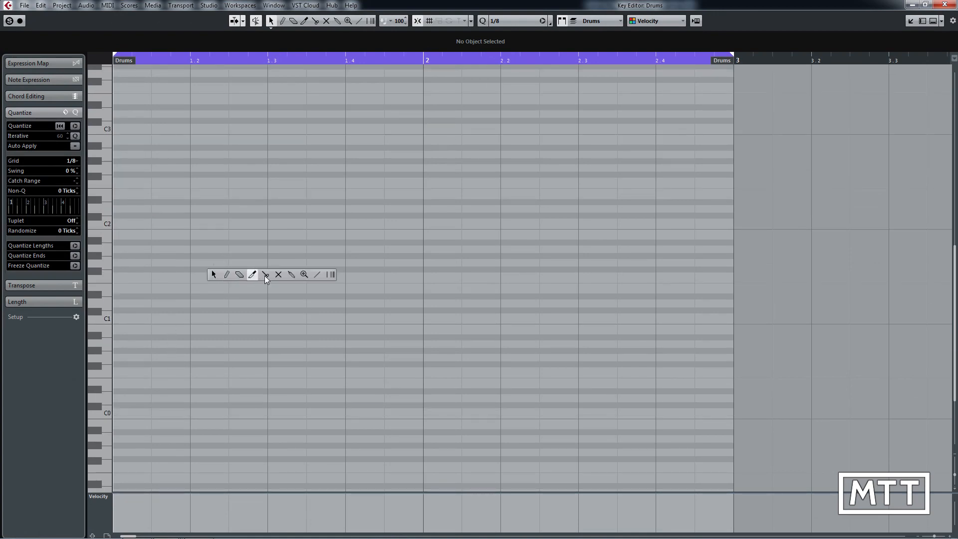
left_click(226, 275)
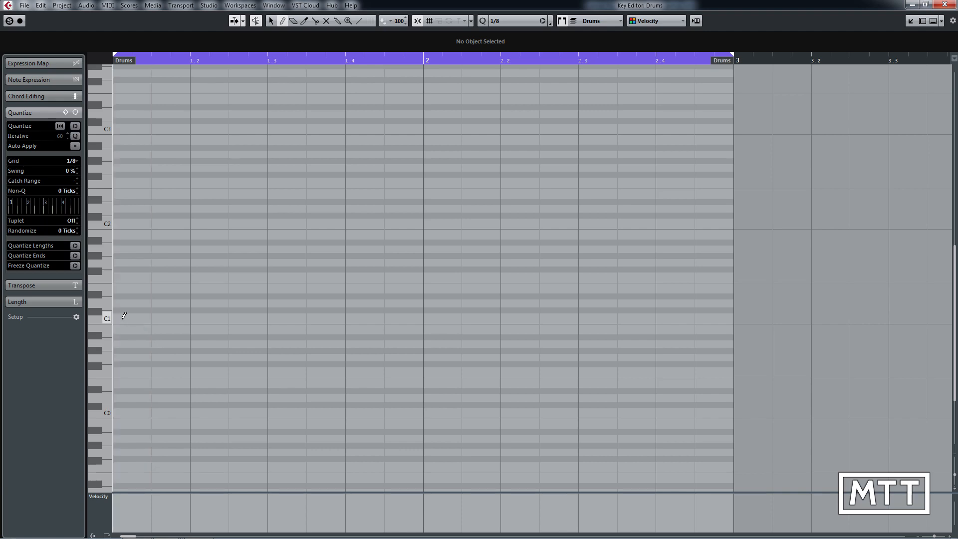
left_click_drag(124, 316, 726, 312)
left_click(224, 314)
left_click(531, 314)
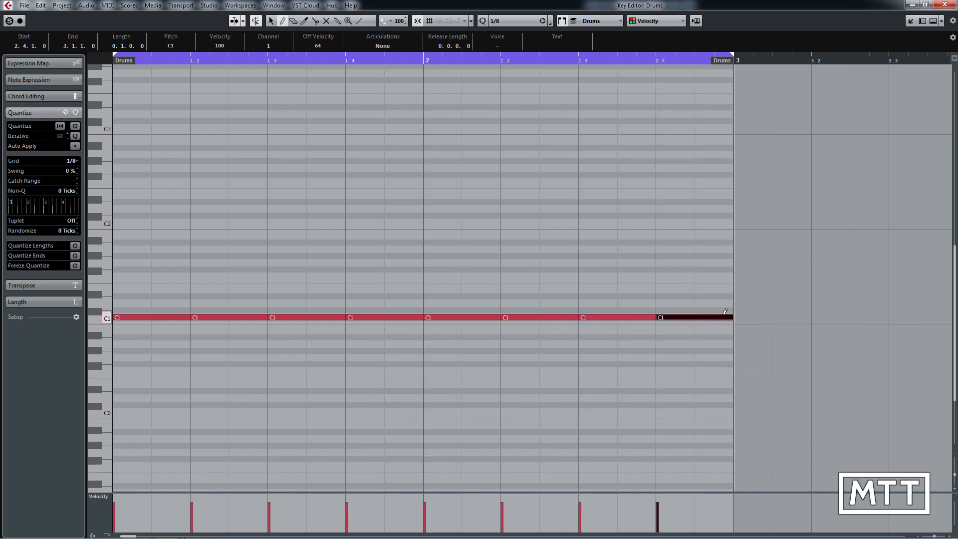
Draw one-beat D#1 notes on beats 2 and 4 of both bars.
left_click_drag(201, 296, 265, 295)
left_click_drag(349, 295, 422, 294)
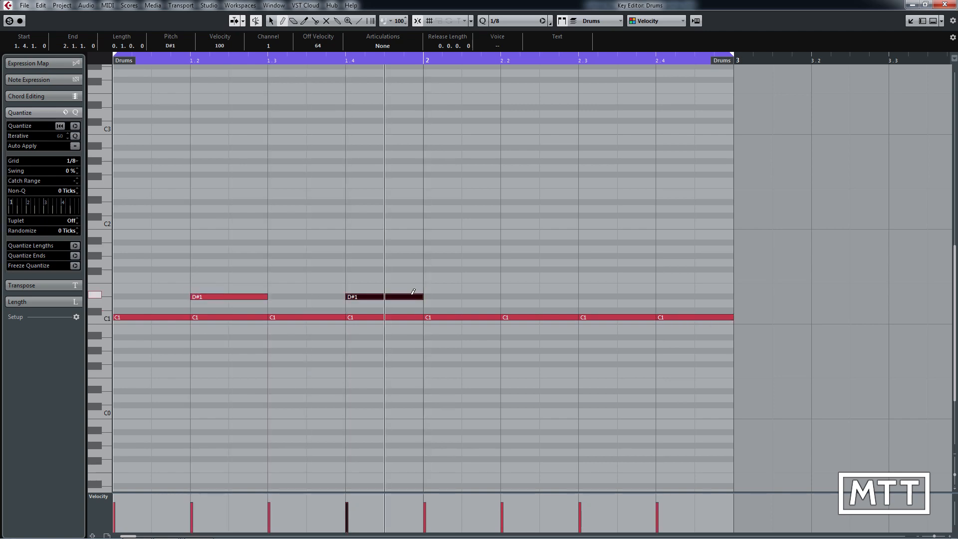
left_click_drag(531, 295, 732, 294)
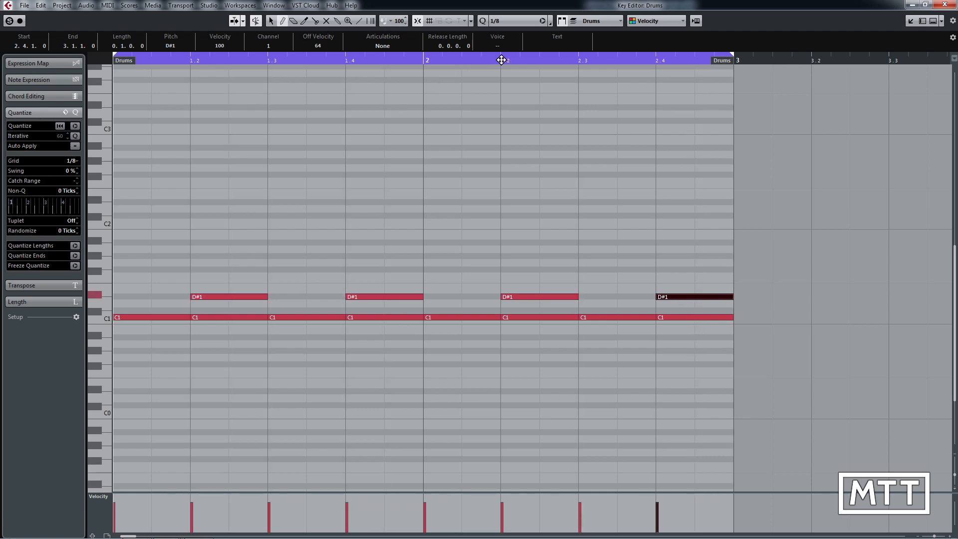
Set the quantize grid to 1/16 and fill both bars with sixteenth F#1 notes using the Line tool.
left_click(510, 21)
left_click(529, 77)
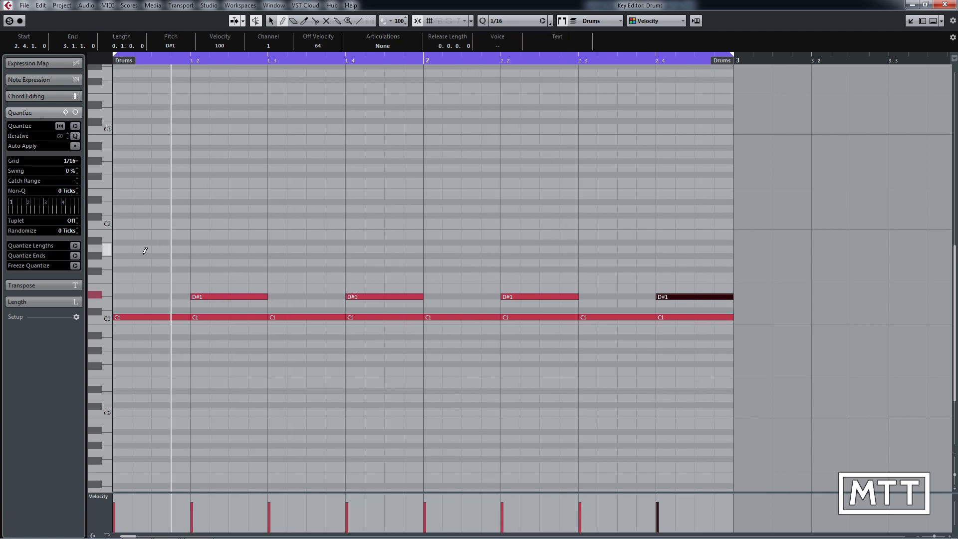
right_click(121, 267)
left_click(210, 269)
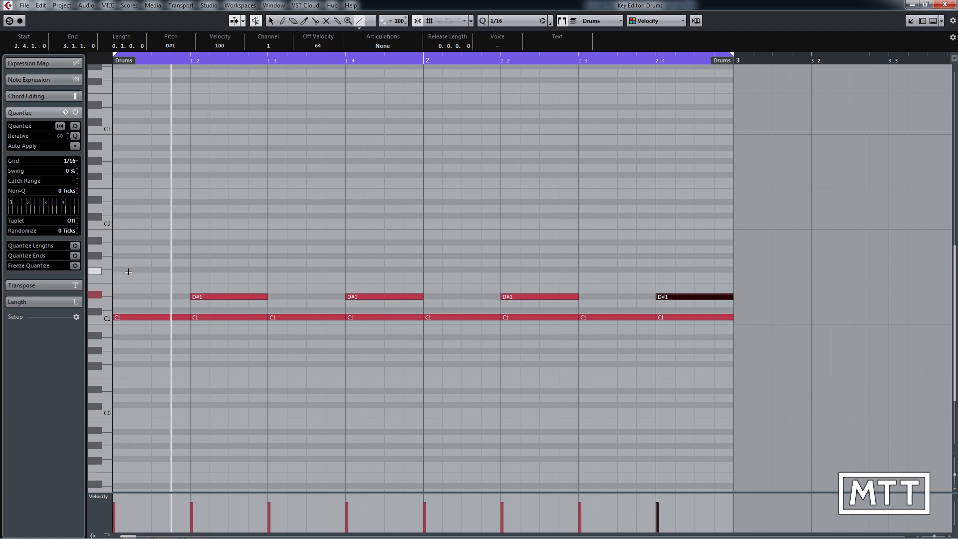
left_click_drag(116, 269, 727, 268)
key("1")
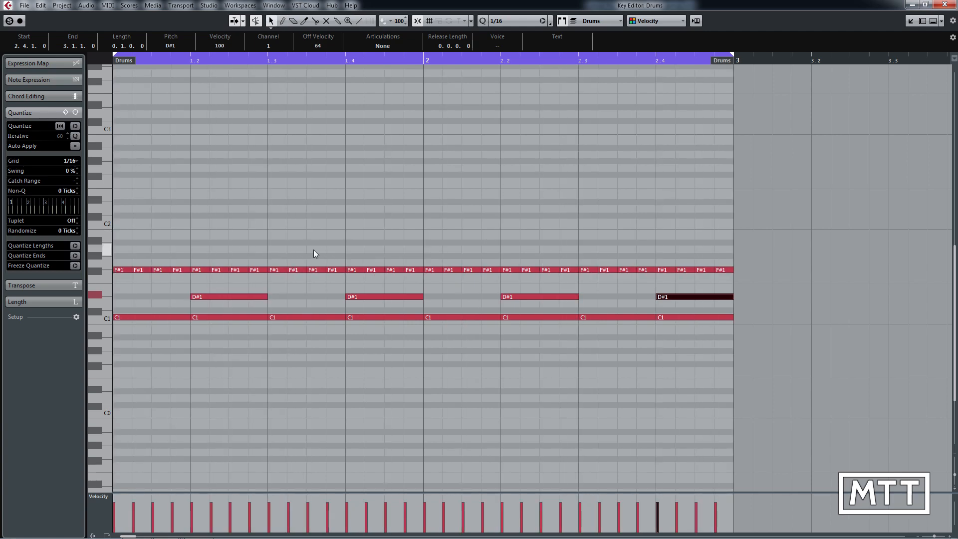
Delete the F#1 note just before beat 4 of bar 1 and the last F#1 note of bar 2.
left_click(335, 270)
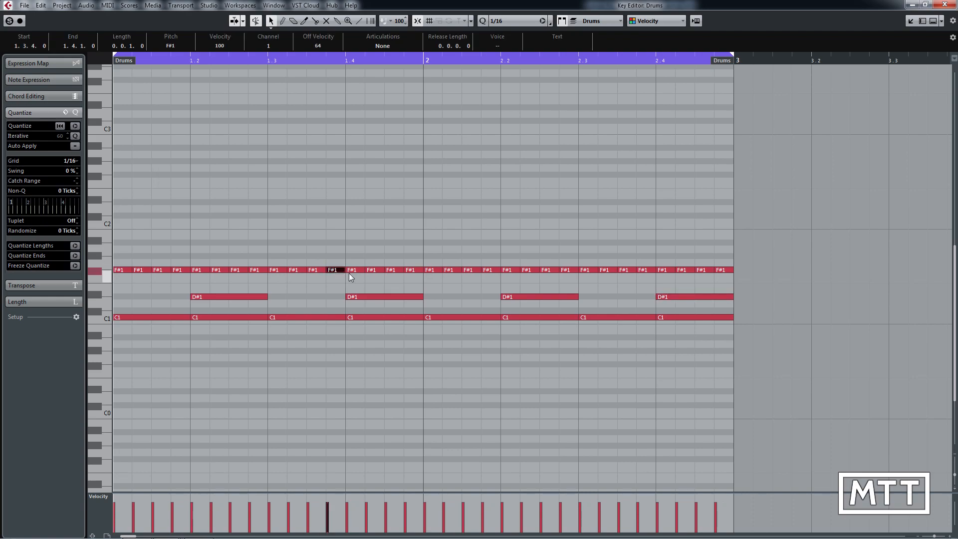
key("Delete")
left_click(724, 269)
key("Delete")
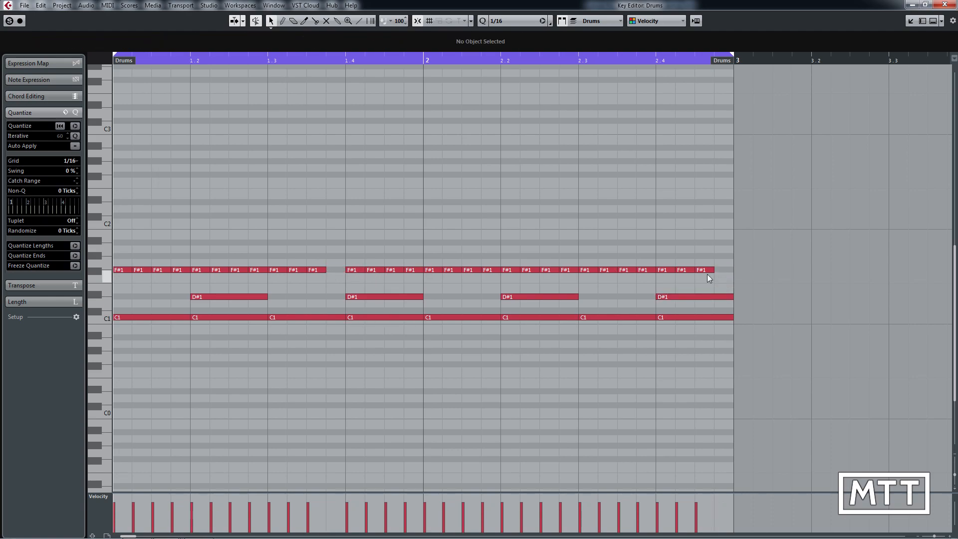
Move the F#1 notes at 2.4.3 and 1.3.3 to G#1, the one at 1.2.3 to G1 and the one at 1.2.4 to F1.
left_click_drag(705, 270, 704, 256)
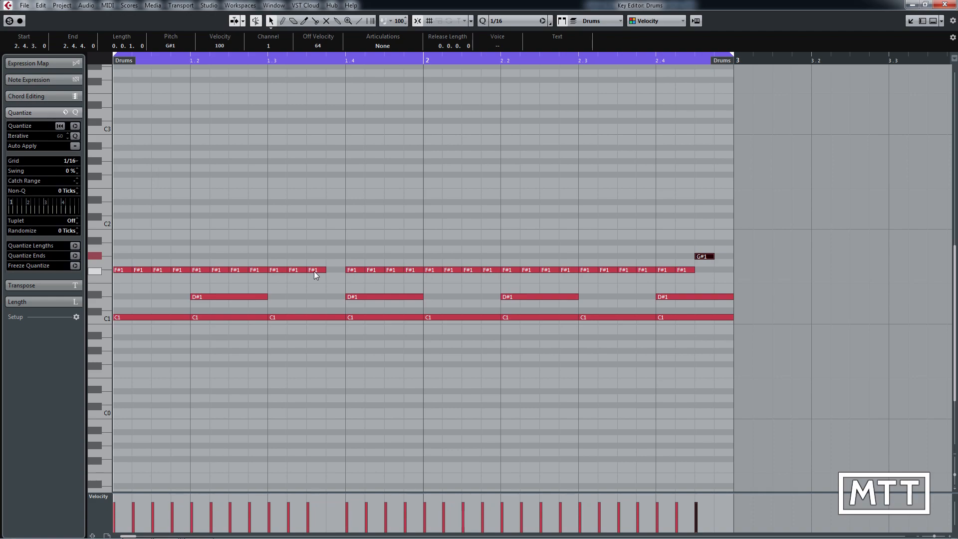
left_click_drag(316, 273, 316, 256)
left_click(236, 270)
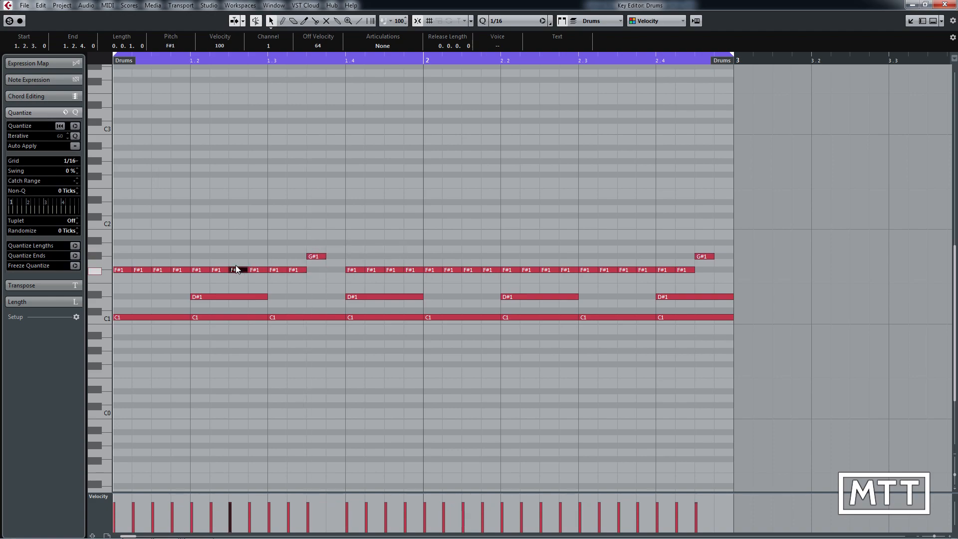
left_click_drag(236, 270, 253, 276)
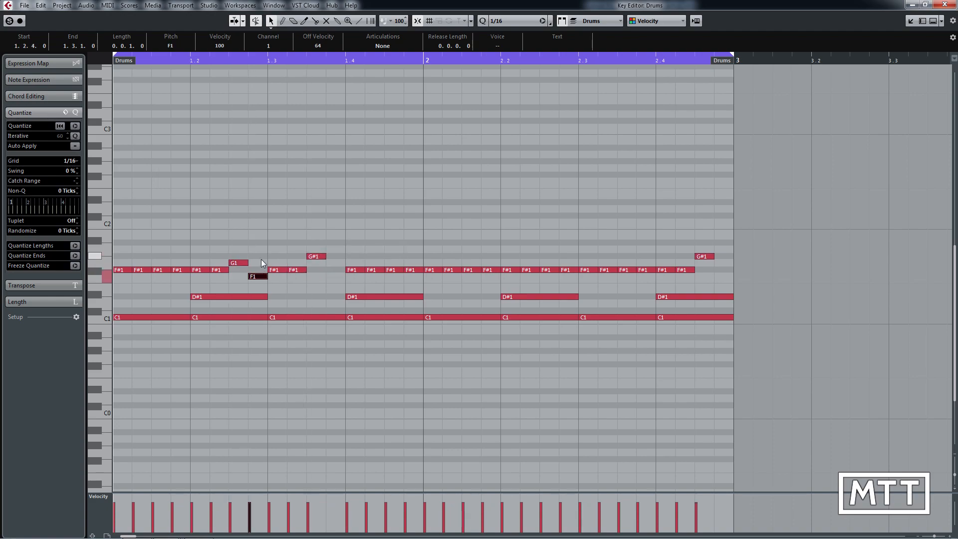
left_click(262, 259)
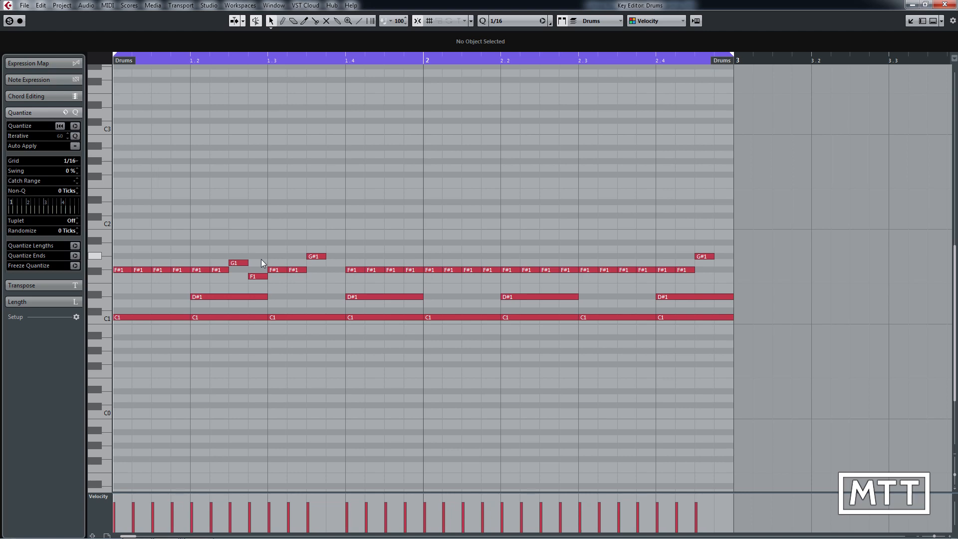
Play back the drum pattern, close the Key Editor and return the cursor to the project start.
key("space")
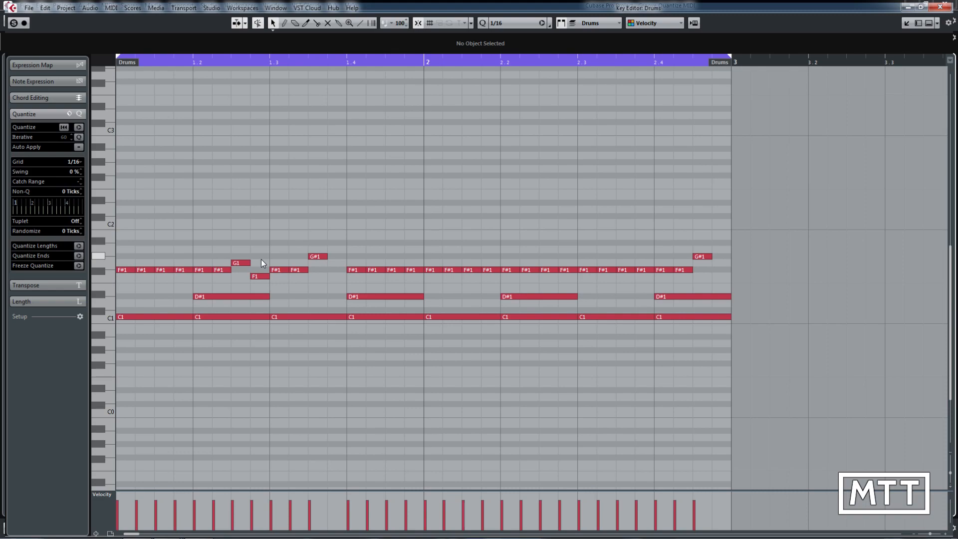
key("Return")
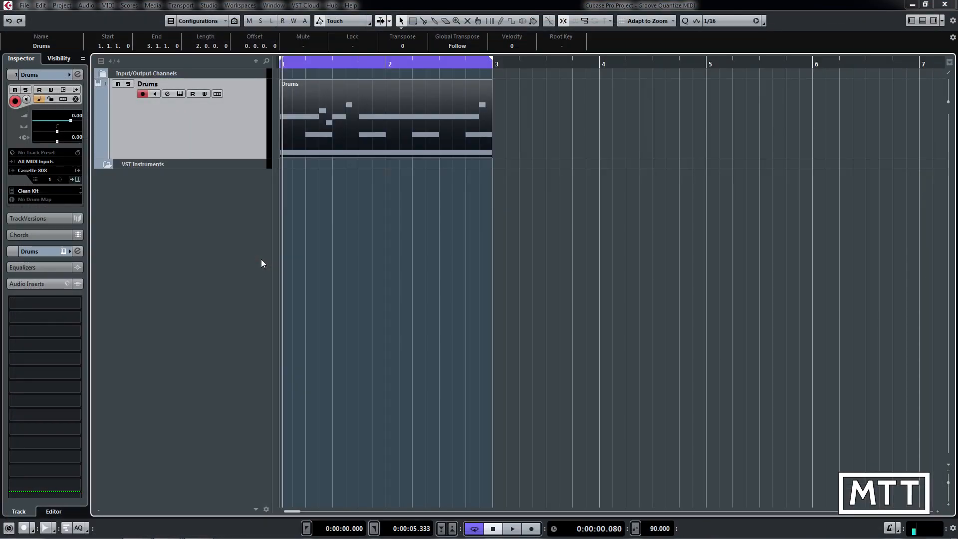
key("KP_Decimal")
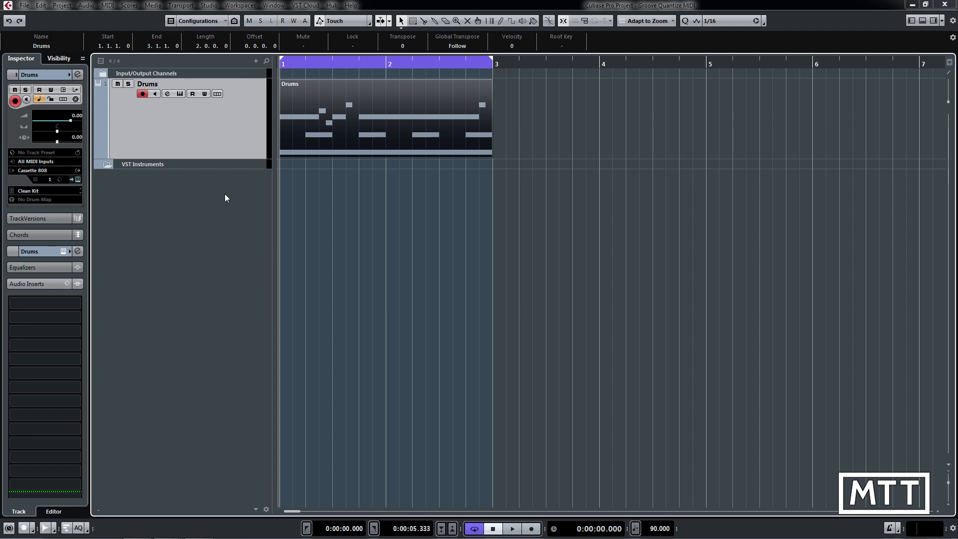
Import the MIDI file TR-808 16.mid from the TR-808 folder of Grooves From Mars into the current project.
left_click(24, 6)
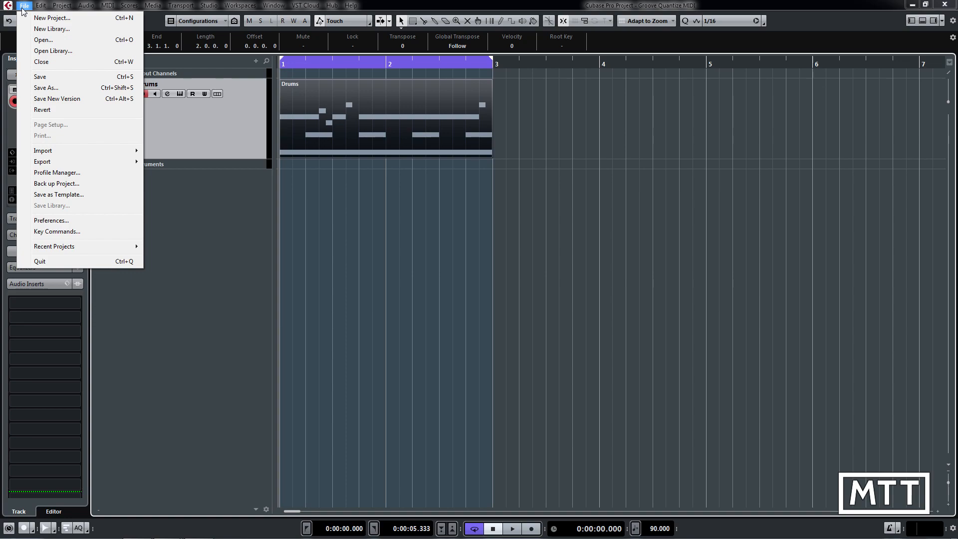
mouse_move(79, 155)
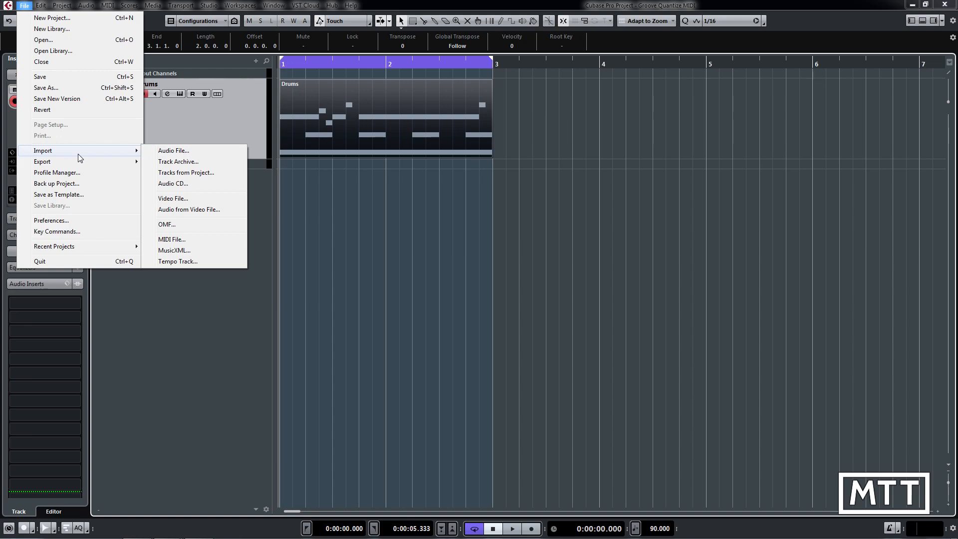
left_click(181, 240)
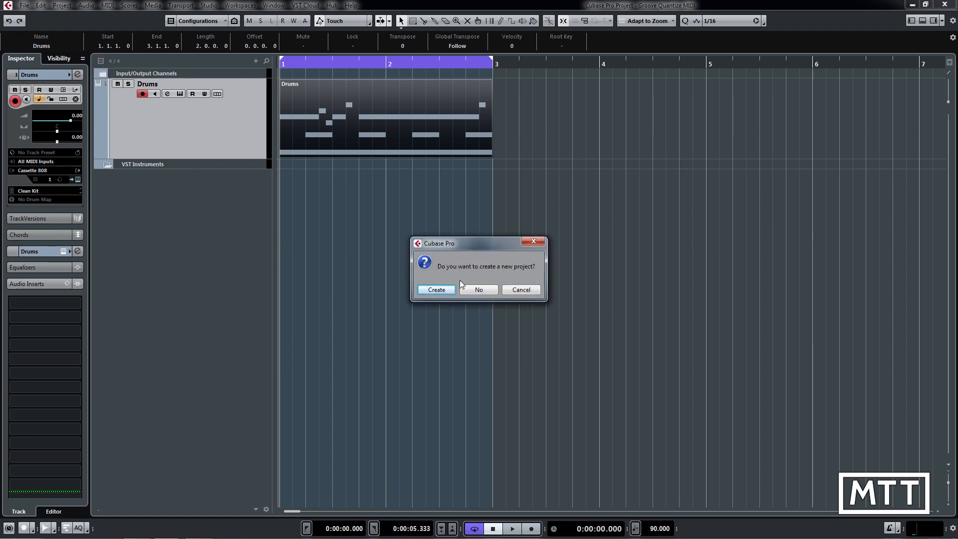
left_click(474, 289)
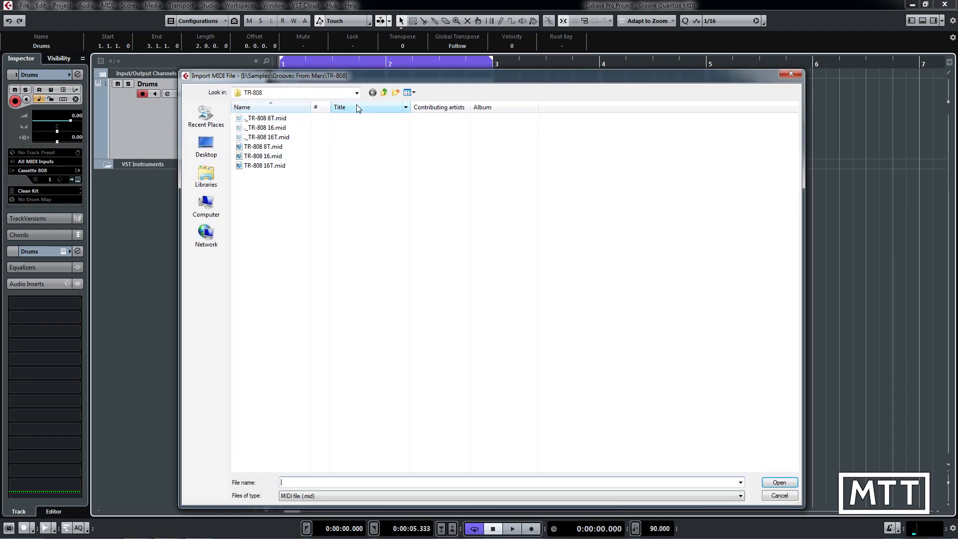
left_click(384, 94)
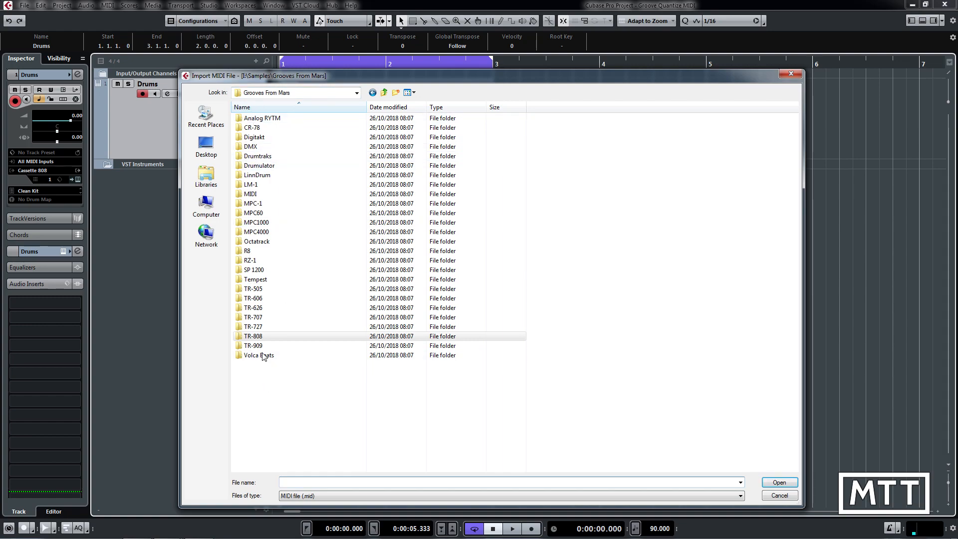
double_click(254, 337)
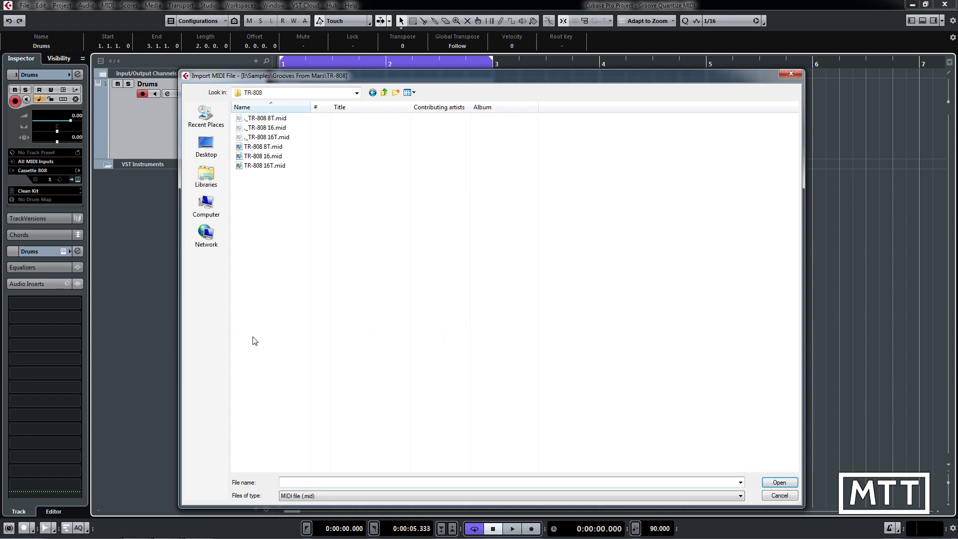
double_click(264, 156)
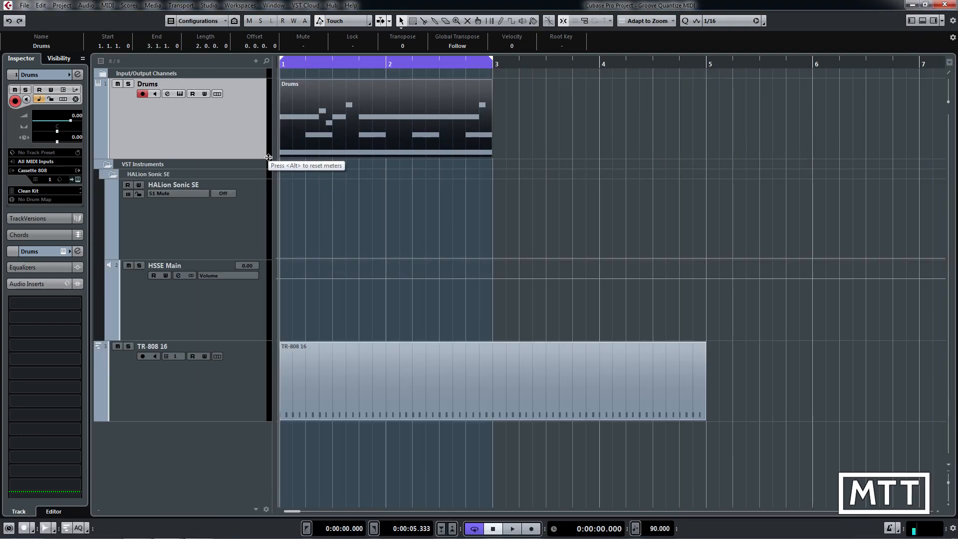
Solo the TR-808 16 track and play back its imported MIDI part.
left_click(227, 385)
left_click(128, 346)
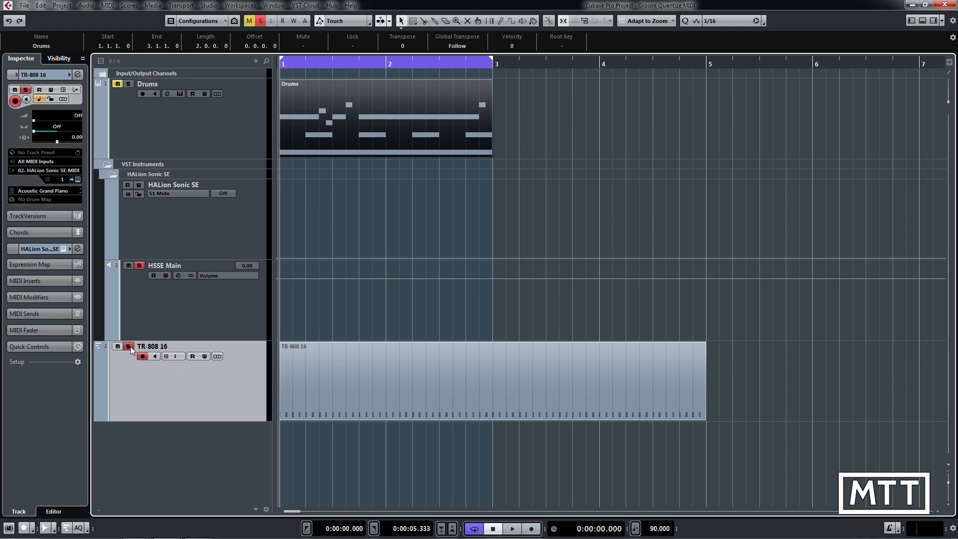
key("space")
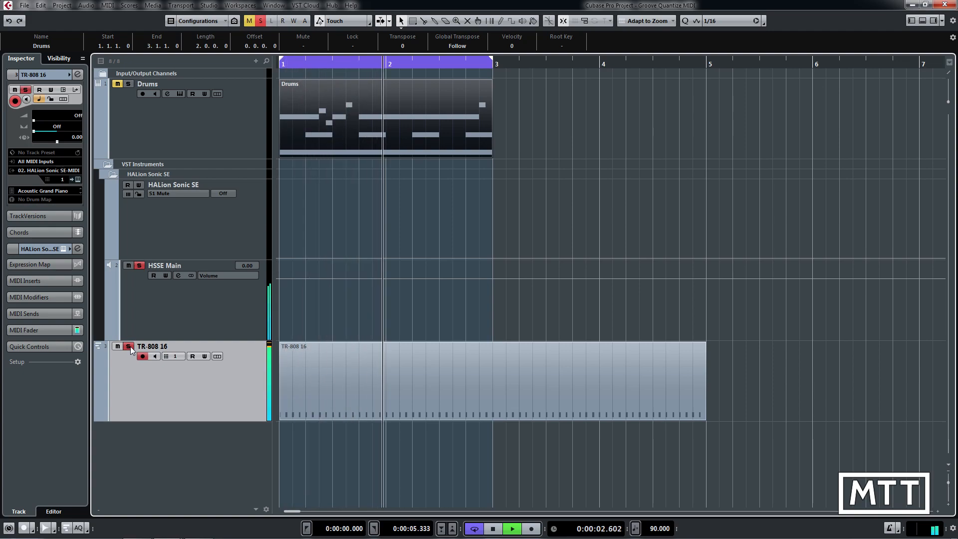
key("space")
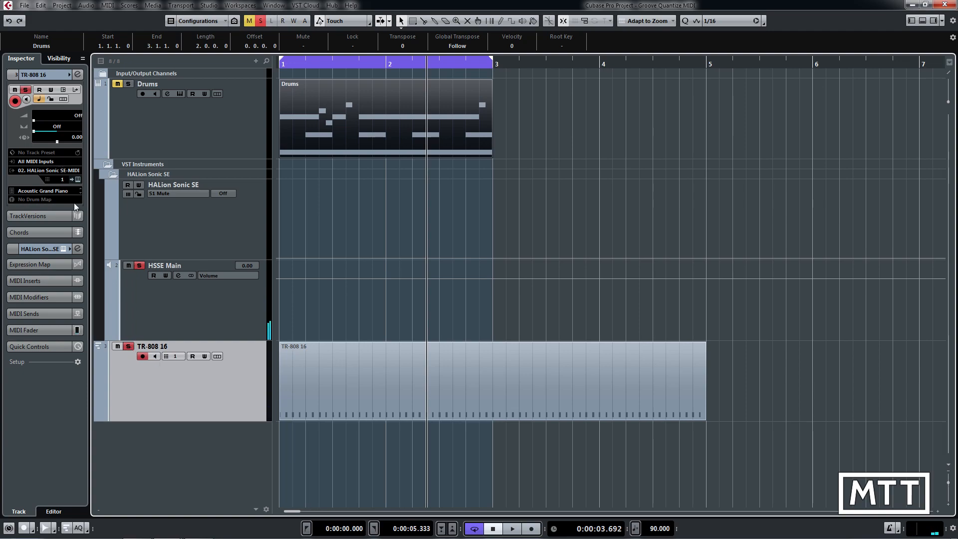
Set the MIDI output of the TR-808 16 track to Not Connected.
left_click(47, 171)
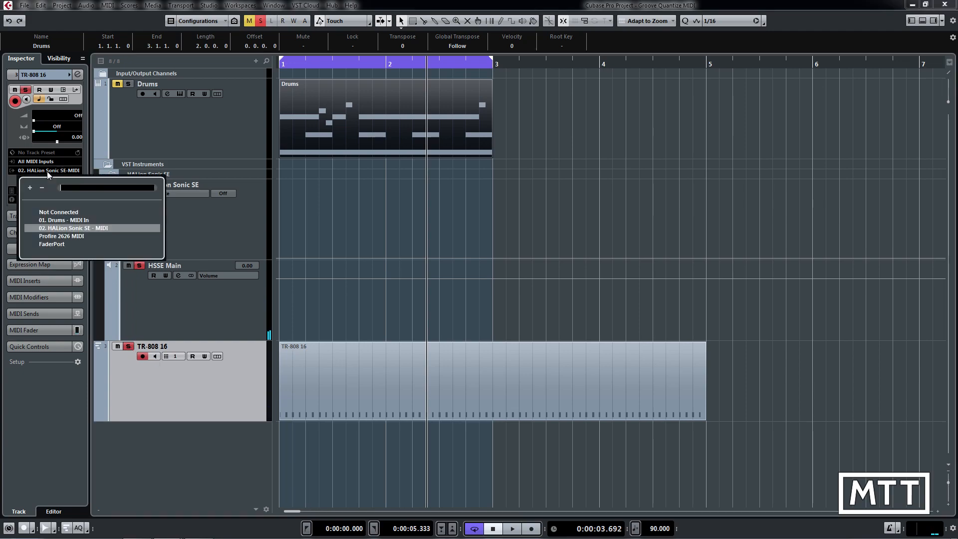
left_click(56, 210)
left_click(340, 461)
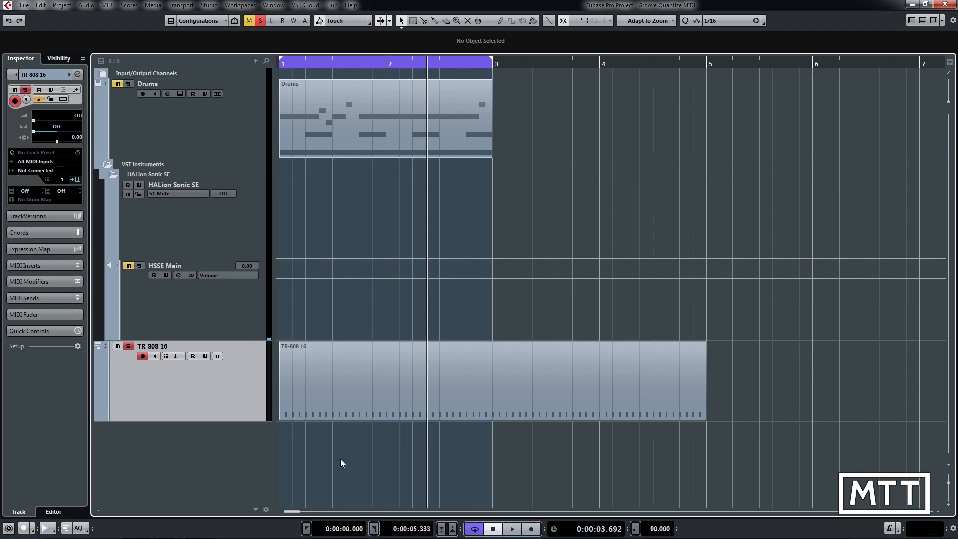
Play the project briefly from the start, turn off solo on the TR-808 16 track and return the cursor to the project start.
key("Home")
key("space")
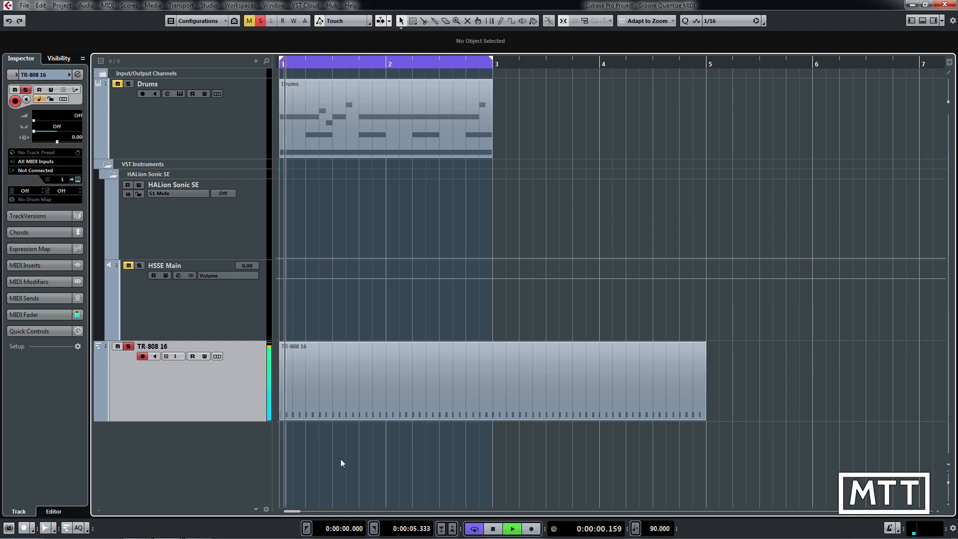
left_click(128, 349)
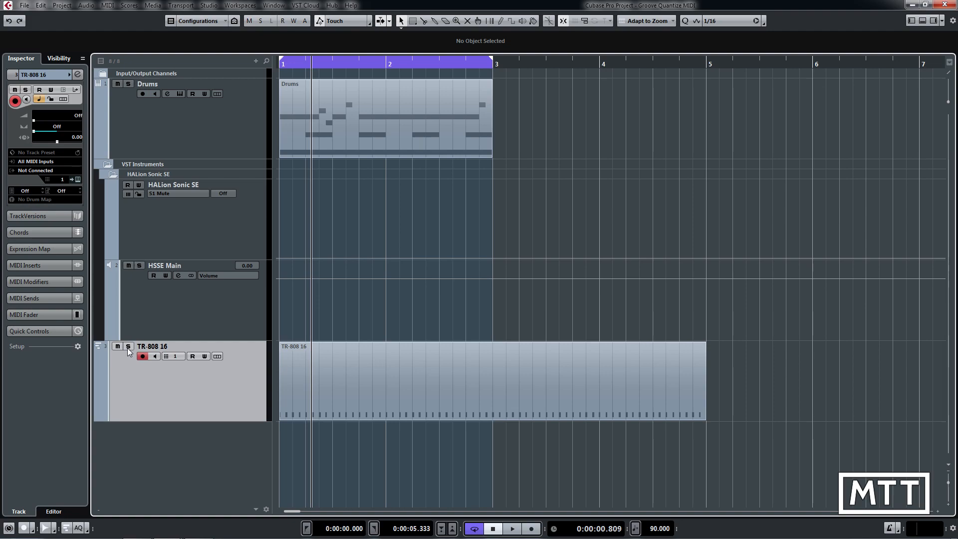
key("Home")
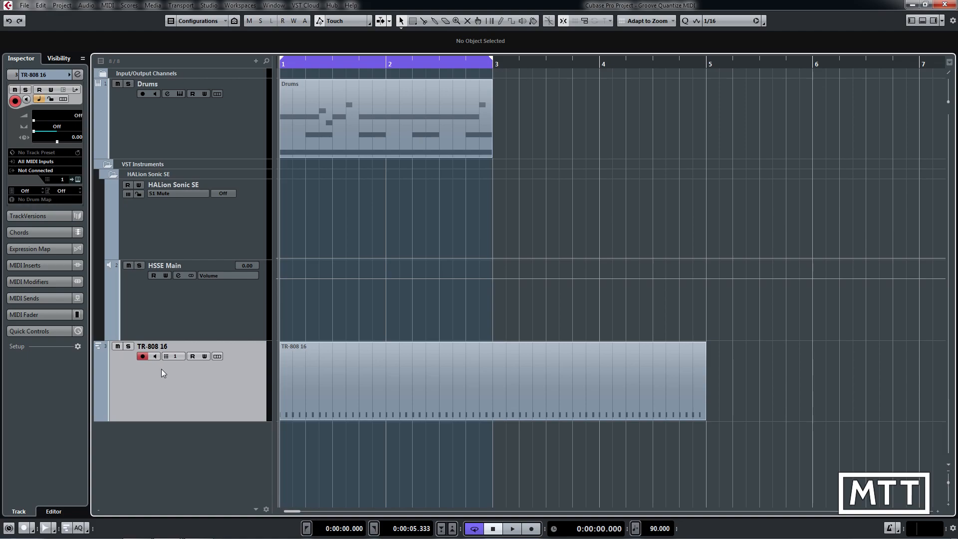
Examine the timing of the C1 notes against the grid in the TR-808 16 part, then close the Key Editor.
double_click(319, 392)
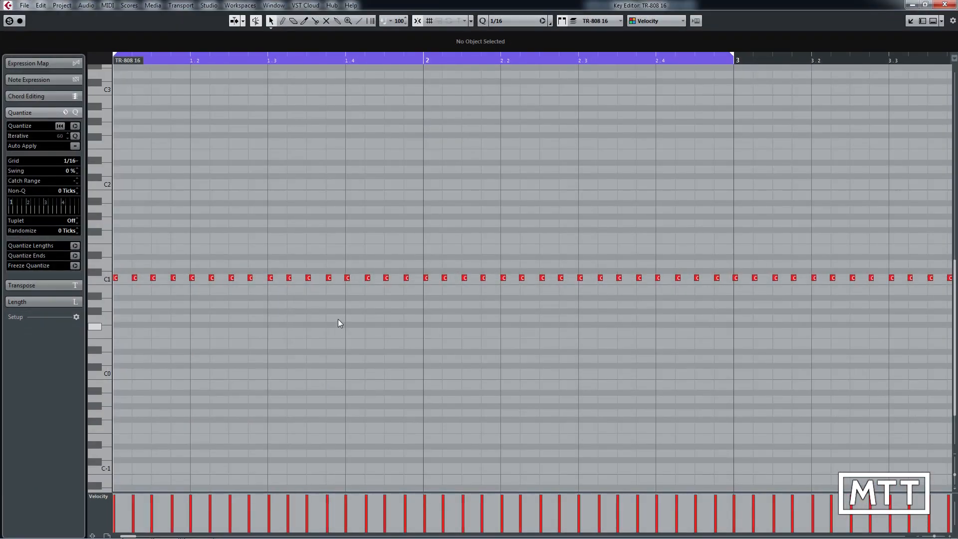
key("h")
key("h")
key("h")
key("h")
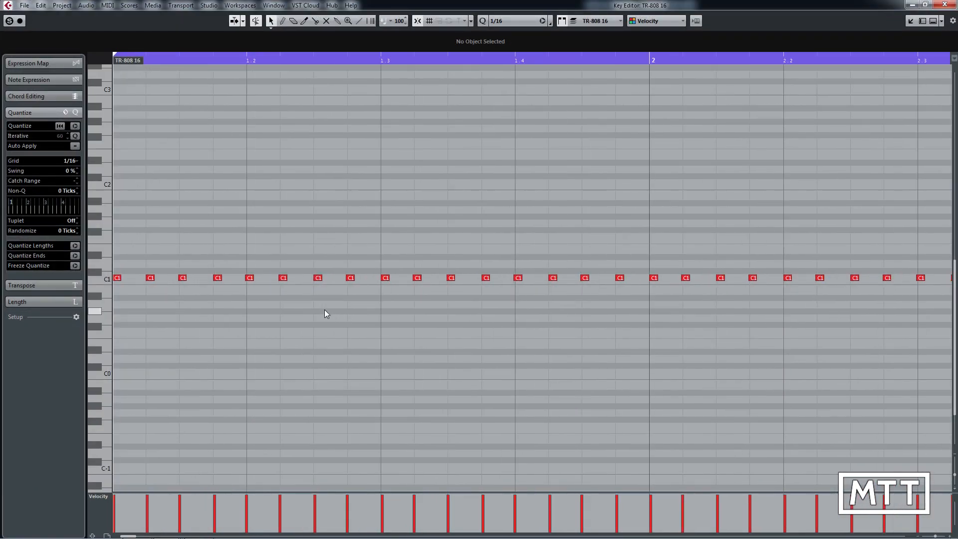
key("h")
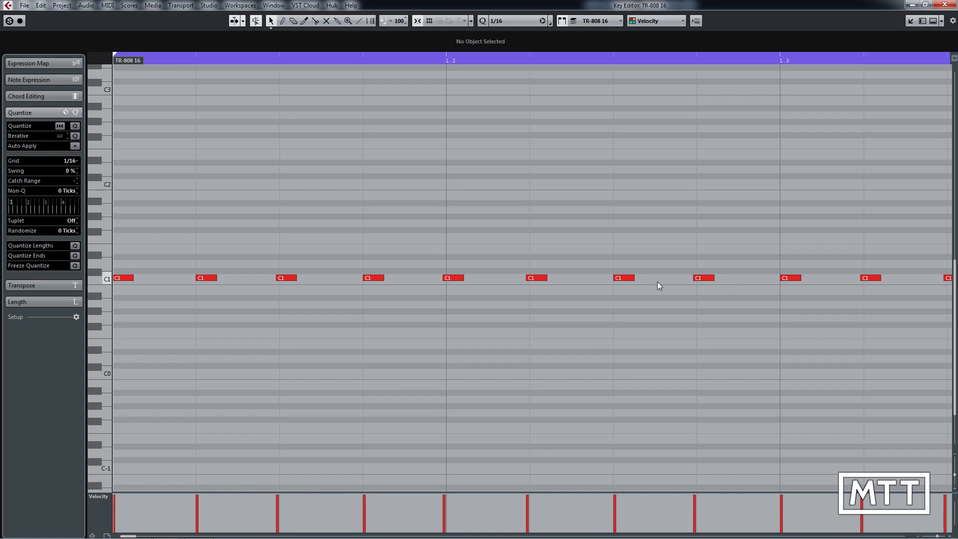
key("Return")
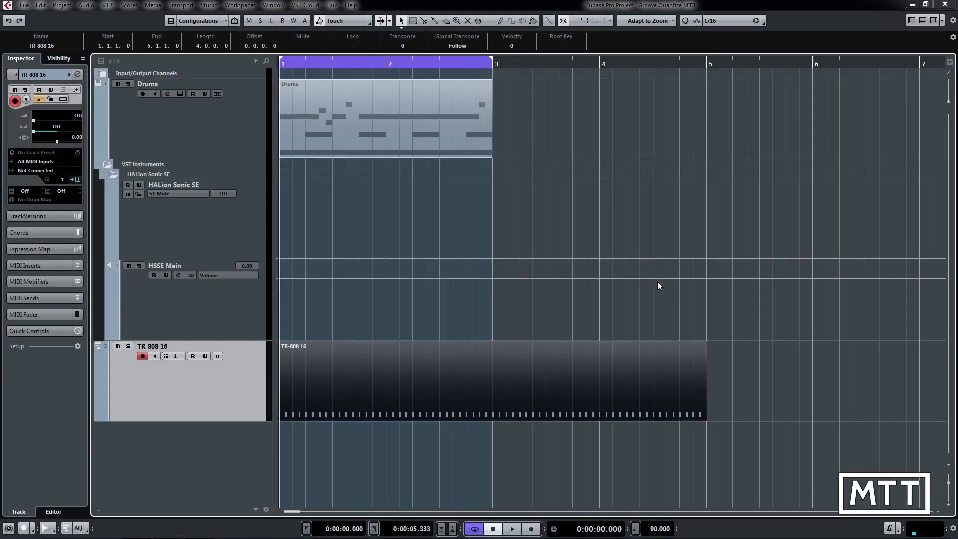
Extract a groove quantize preset from the TR-808 16 part using the Quantize Panel.
left_click(340, 367)
left_click(337, 145)
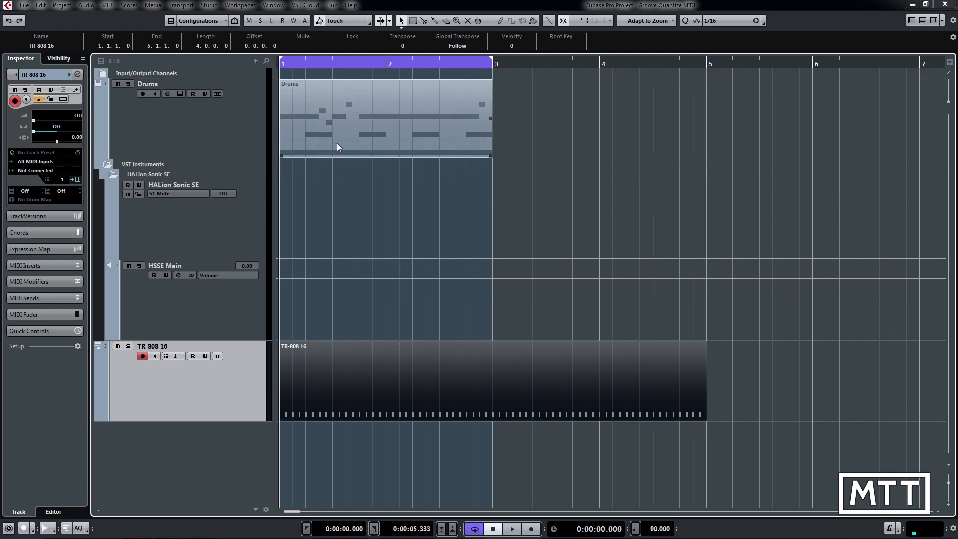
left_click(545, 123)
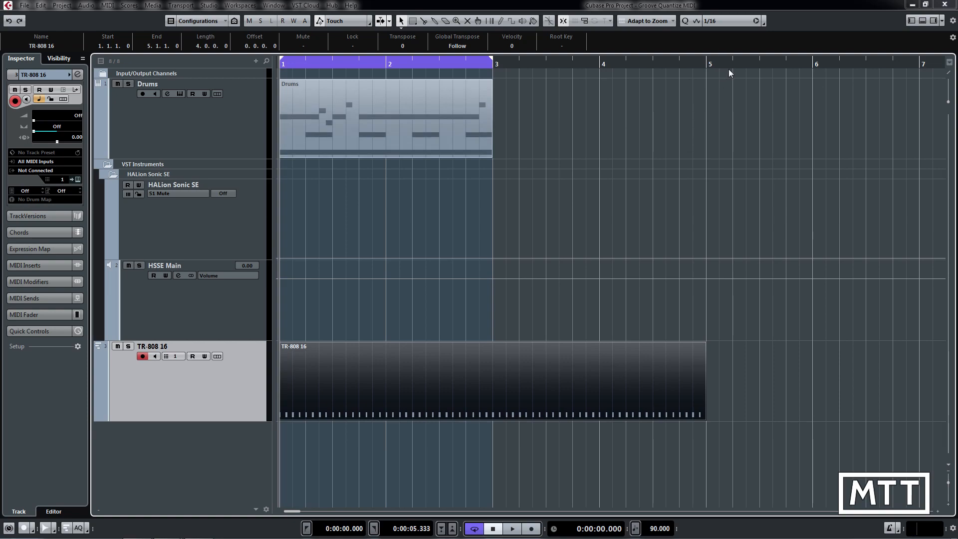
left_click(765, 23)
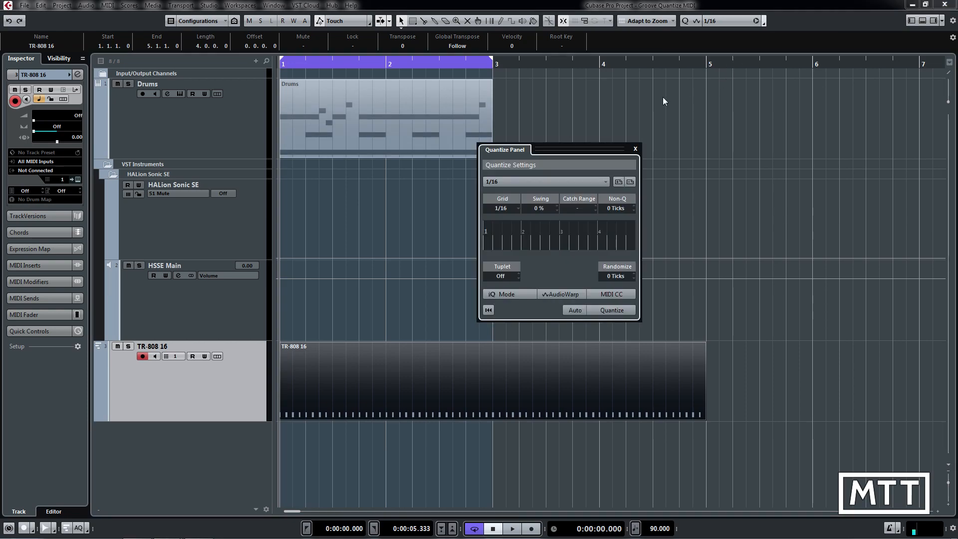
left_click_drag(564, 148, 645, 116)
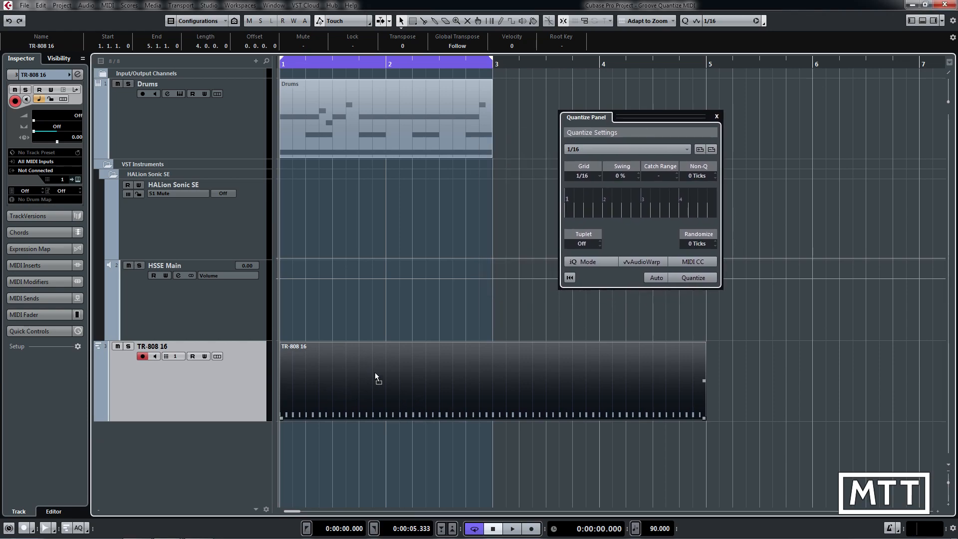
left_click_drag(376, 373, 615, 202)
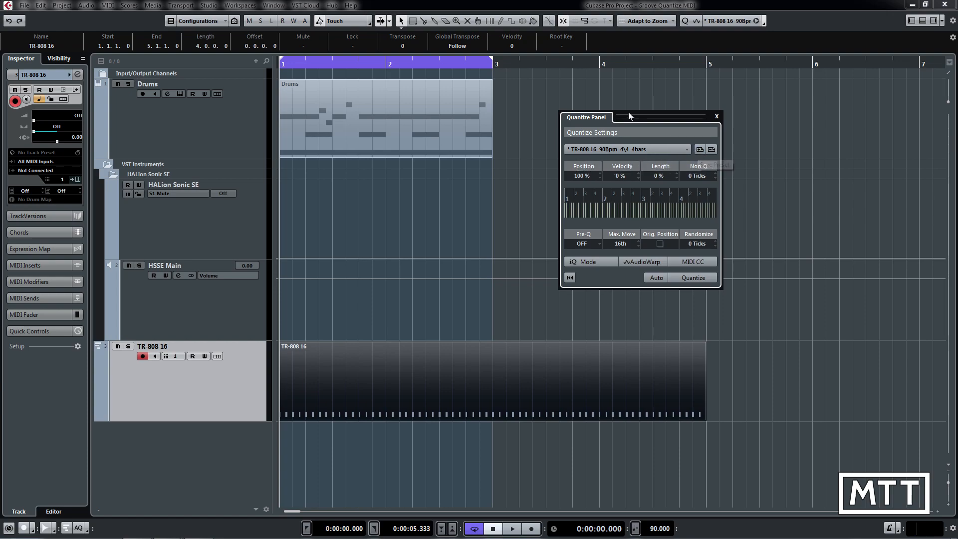
Quantize the notes of the Drums part to the TR-808 16 groove in the Key Editor.
left_click_drag(628, 112, 701, 112)
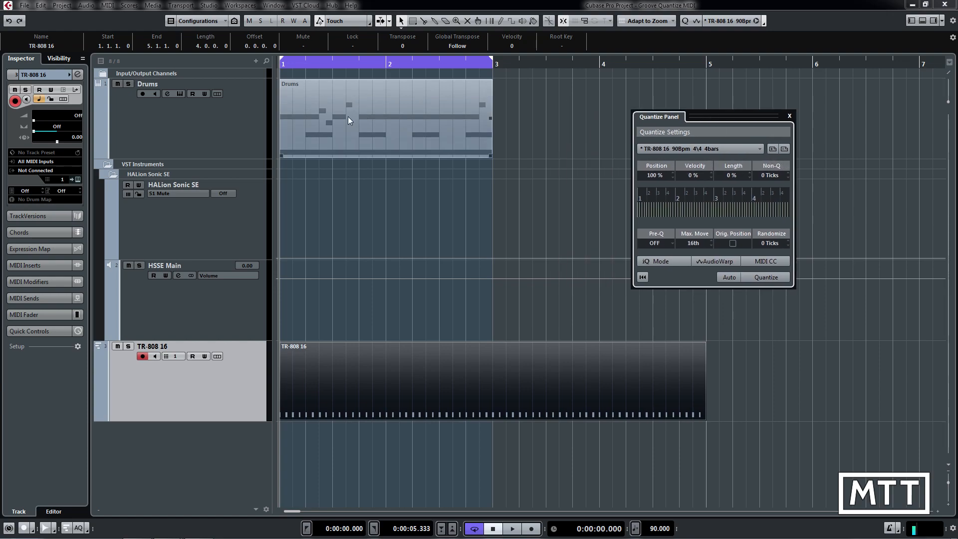
double_click(360, 118)
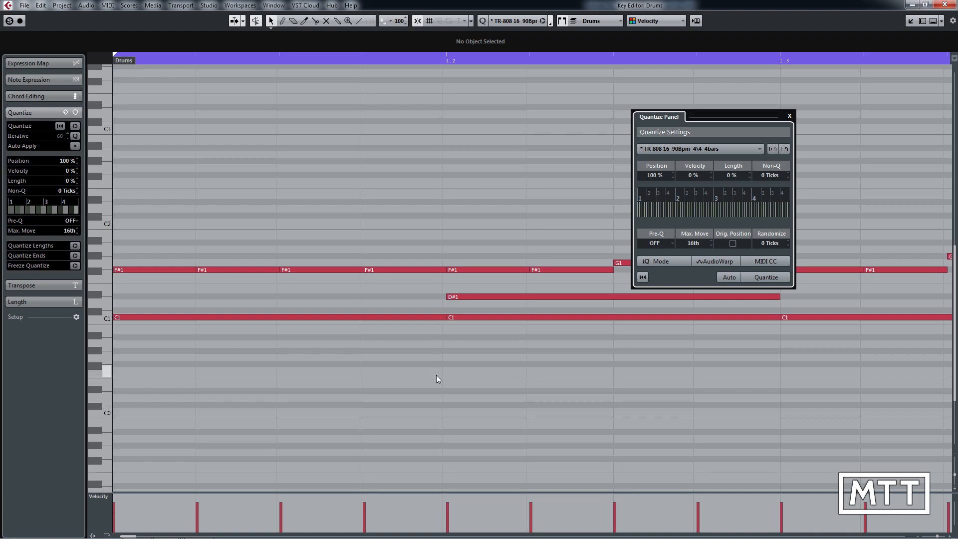
key("q")
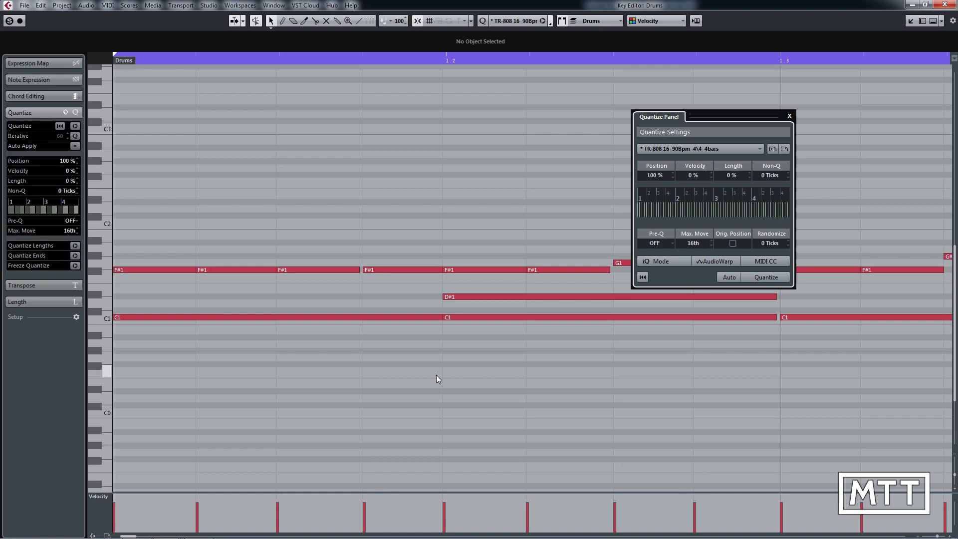
Play back the groove-quantized drum pattern with the whole two bars in view, stop playback and close the Key Editor.
key("space")
key("g")
key("g")
key("g")
key("g")
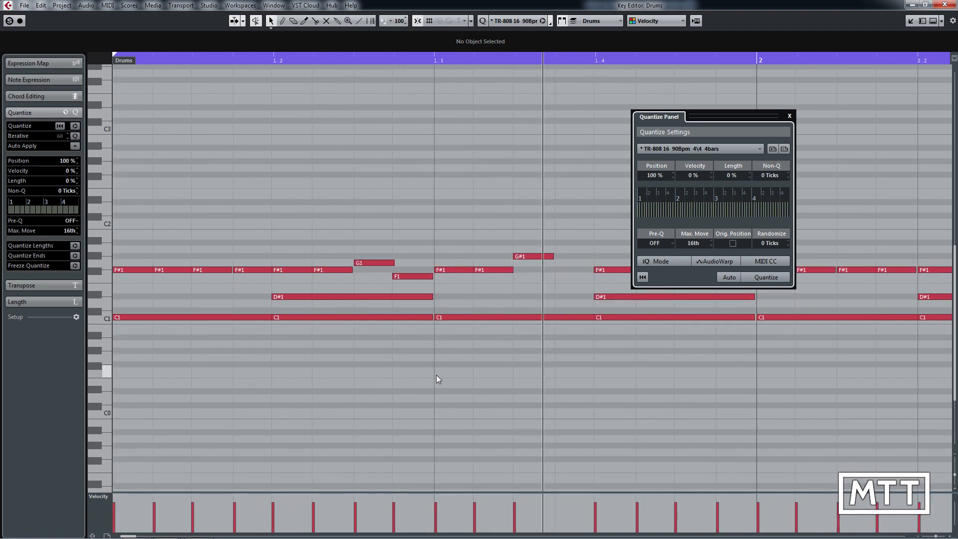
key("g")
key("g")
key("g")
key("g")
key("g")
key("g")
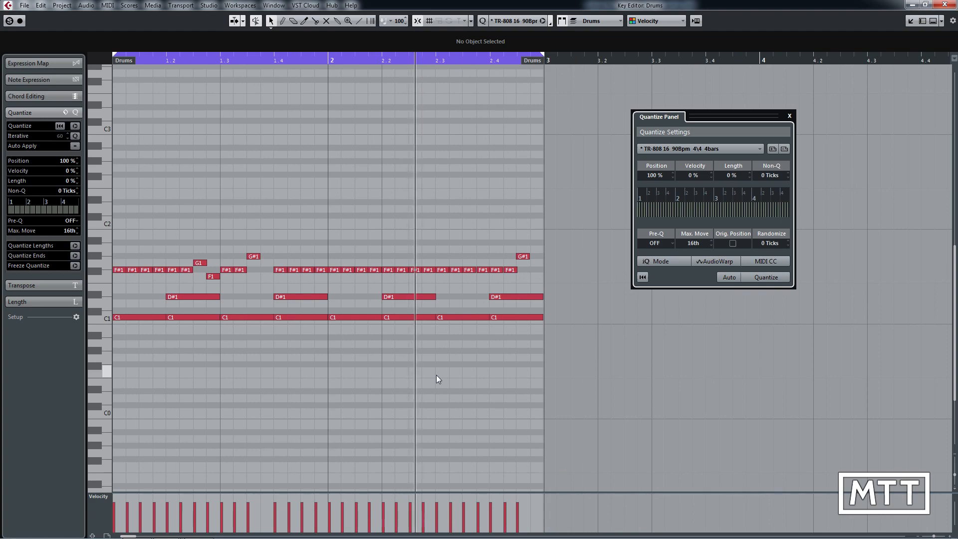
key("h")
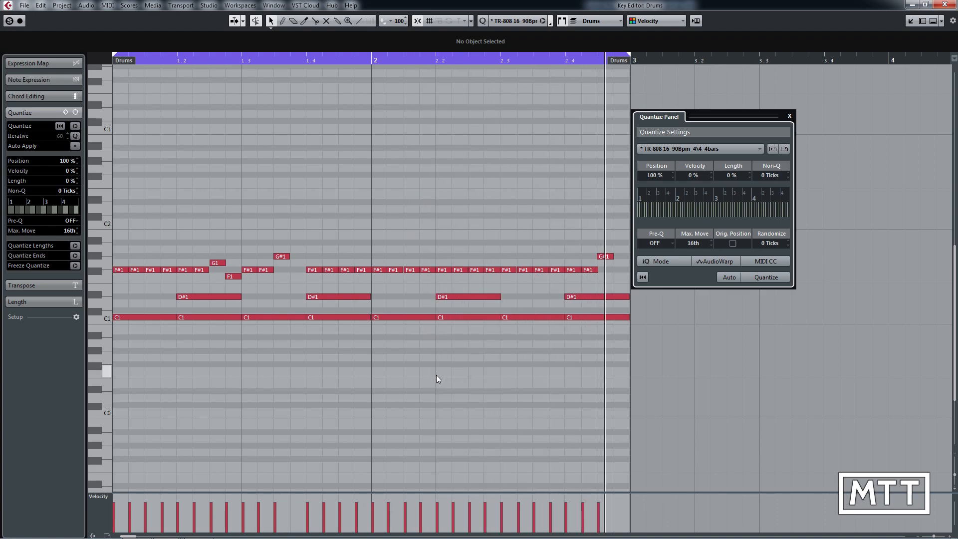
key("space")
key("Return")
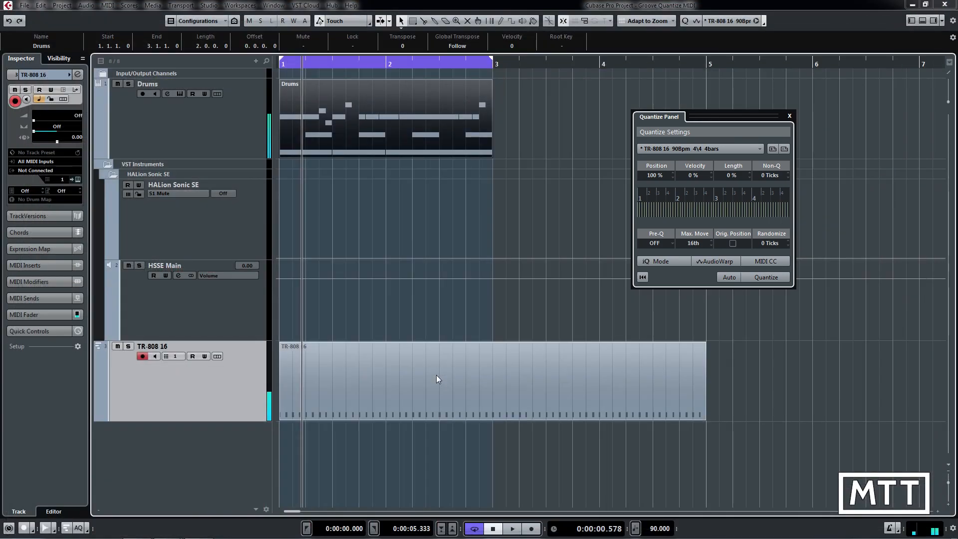
Check the output routing of the Drums and TR-808 16 tracks, collapse the HALion Sonic SE folder and return to the project start.
left_click(235, 126)
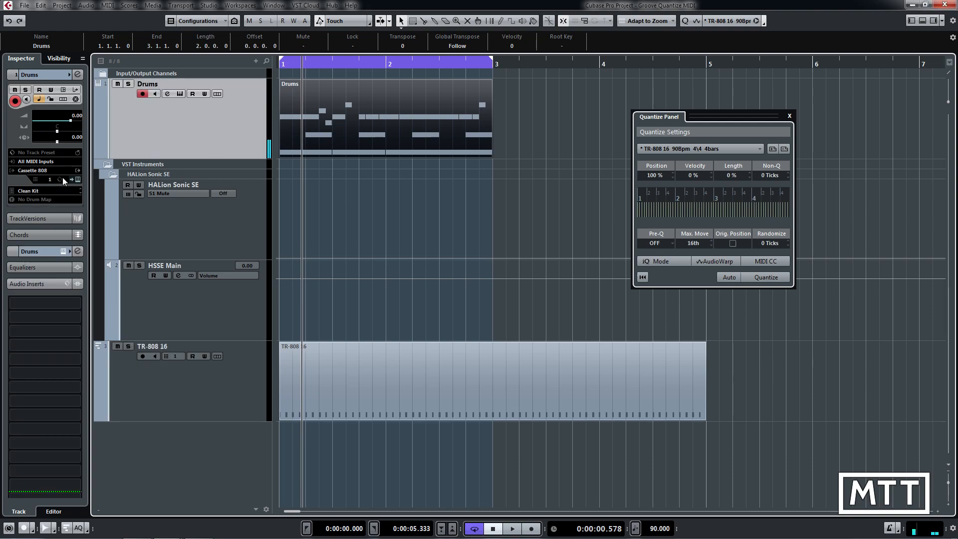
left_click(244, 392)
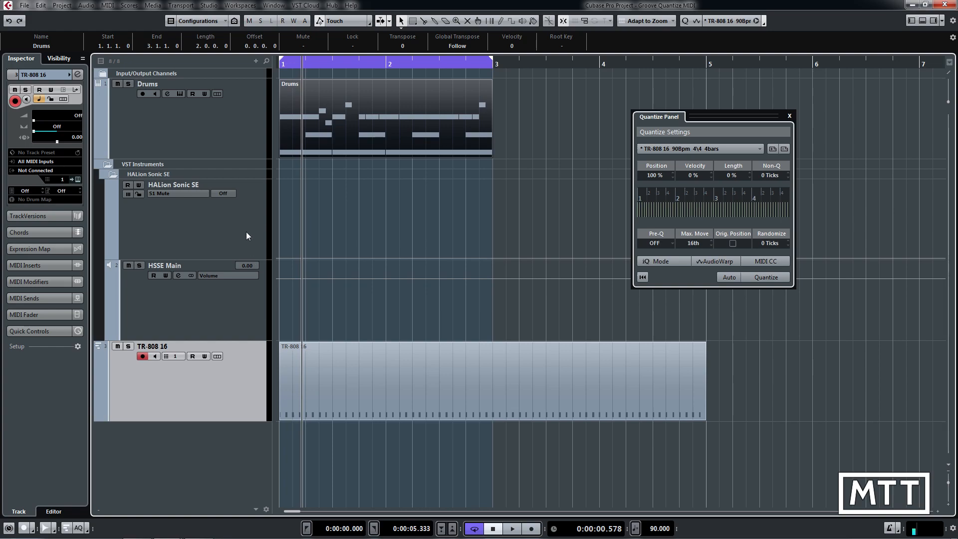
left_click(113, 176)
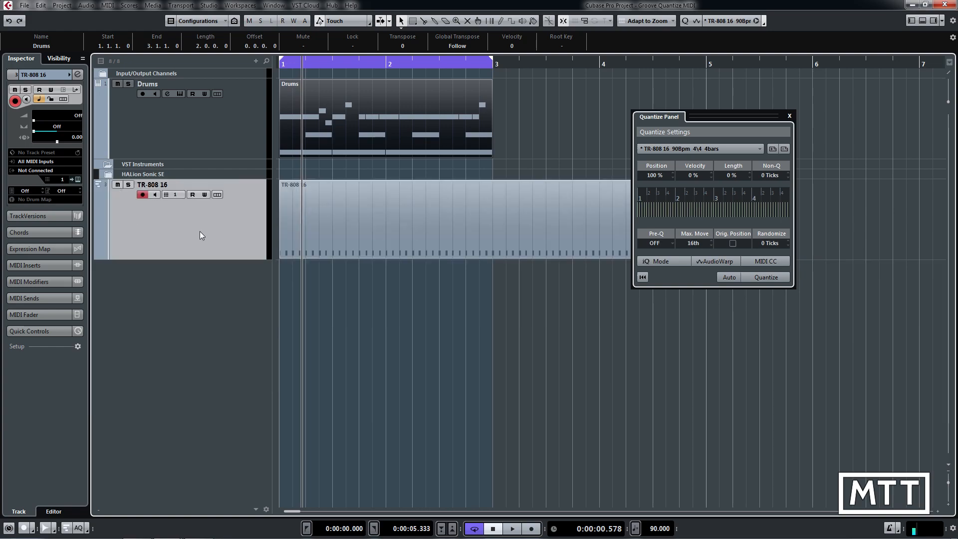
key("period")
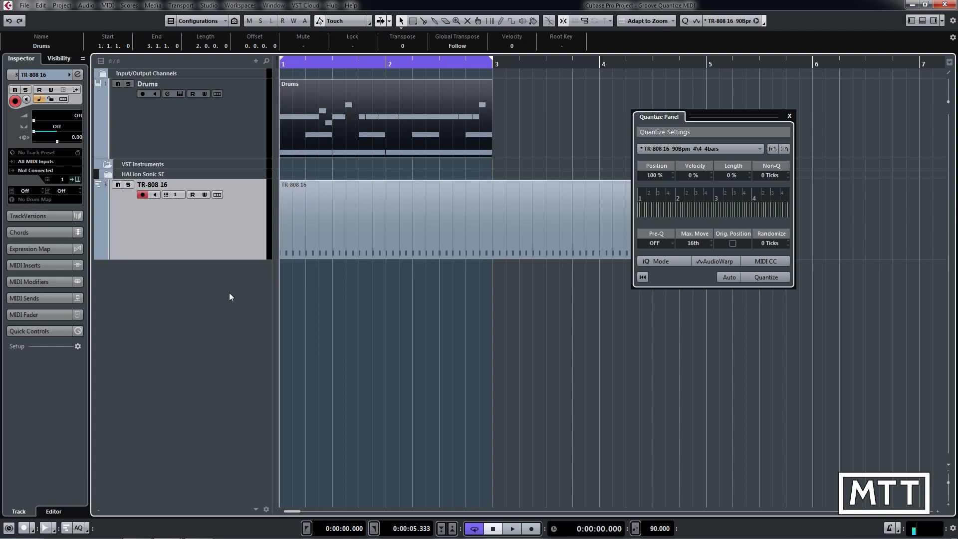
Remove HALion Sonic SE from the VST Instruments rack, discarding its changes, and place the Quantize Panel clear of the parts.
key("F11")
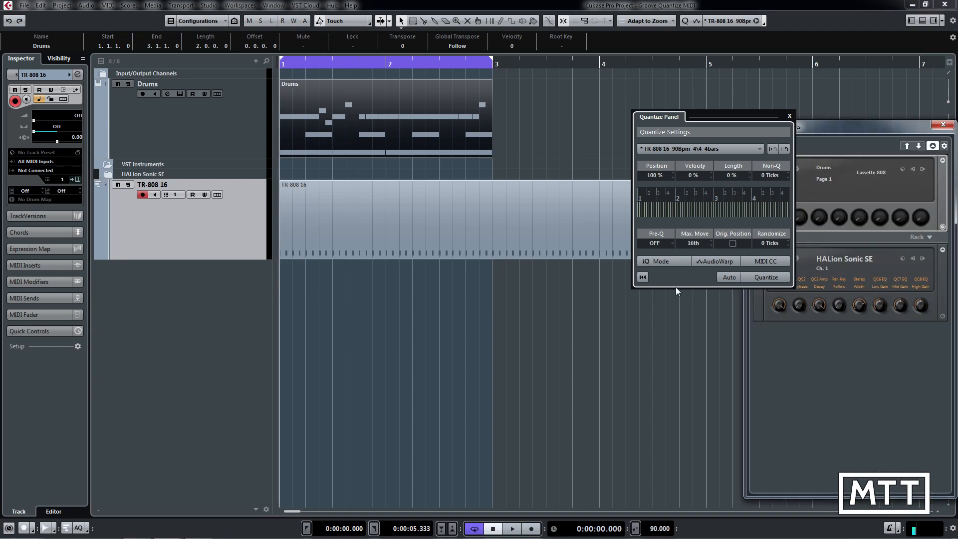
left_click(877, 262)
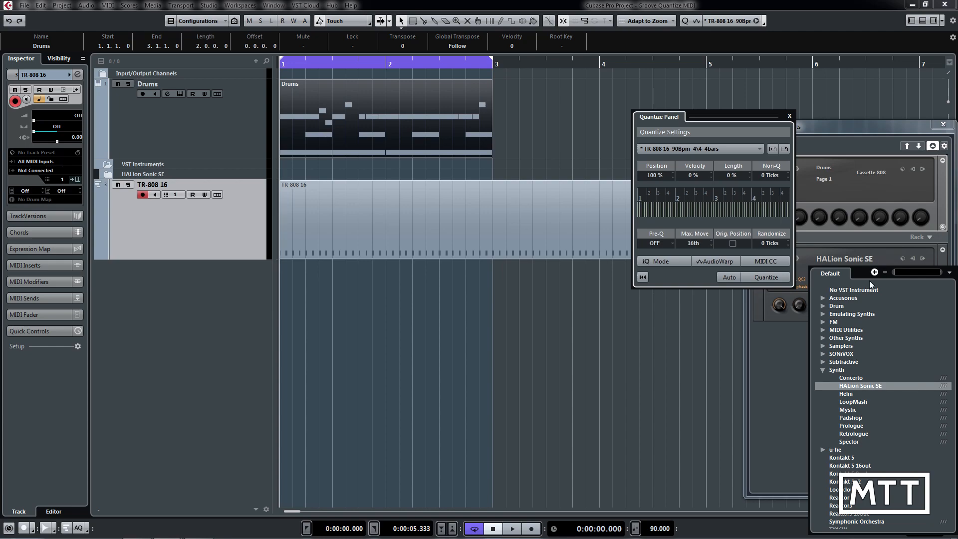
left_click(858, 289)
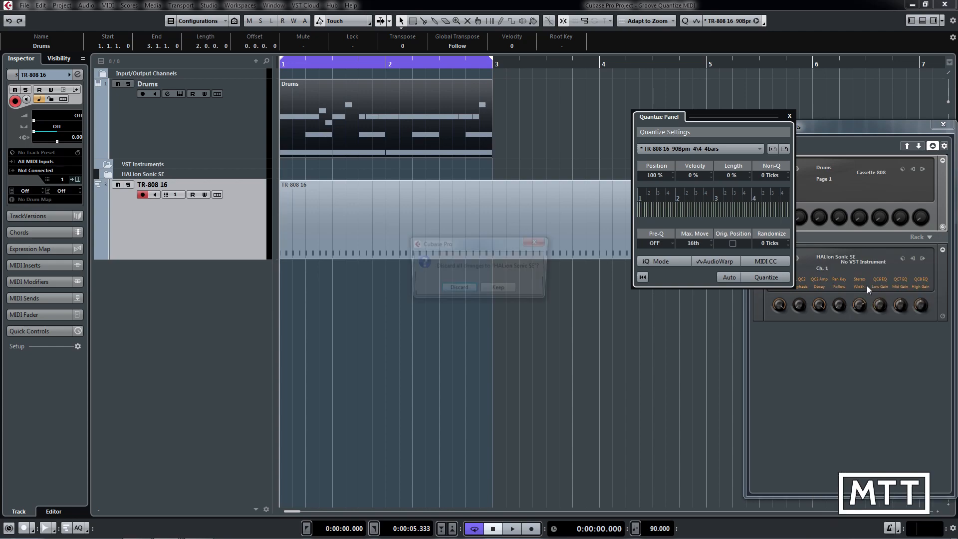
left_click(450, 290)
left_click_drag(866, 126, 863, 130)
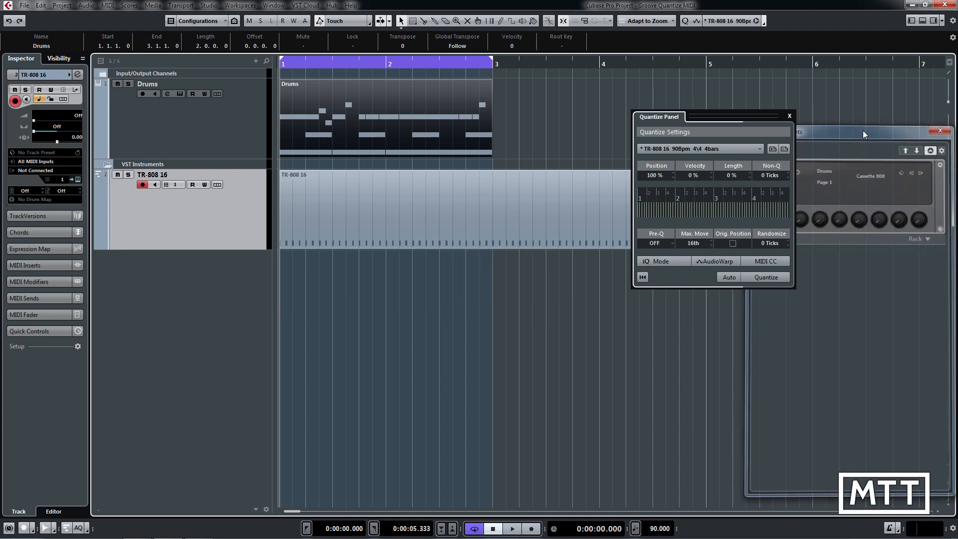
left_click_drag(735, 116, 878, 117)
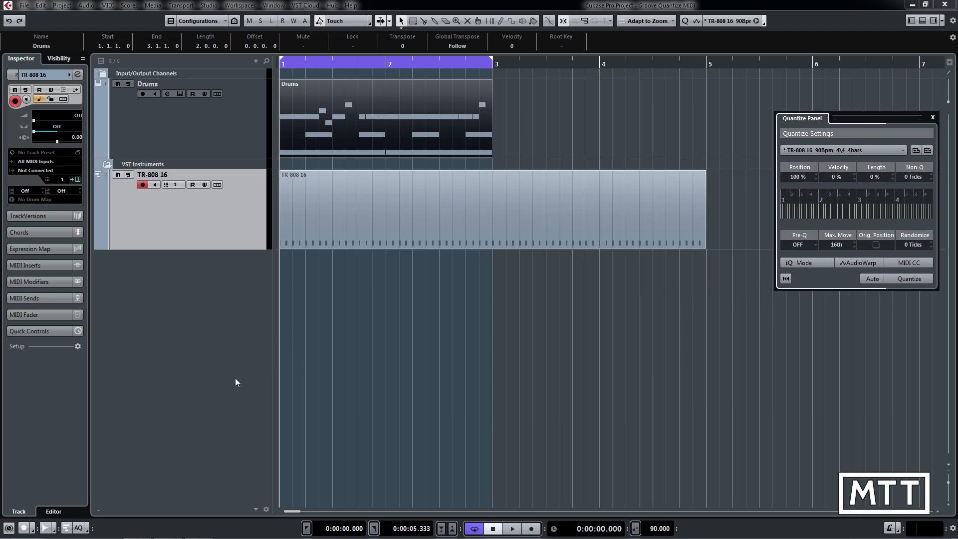
Set the MIDI file import destination to MIDI Tracks in the preferences.
left_click(25, 6)
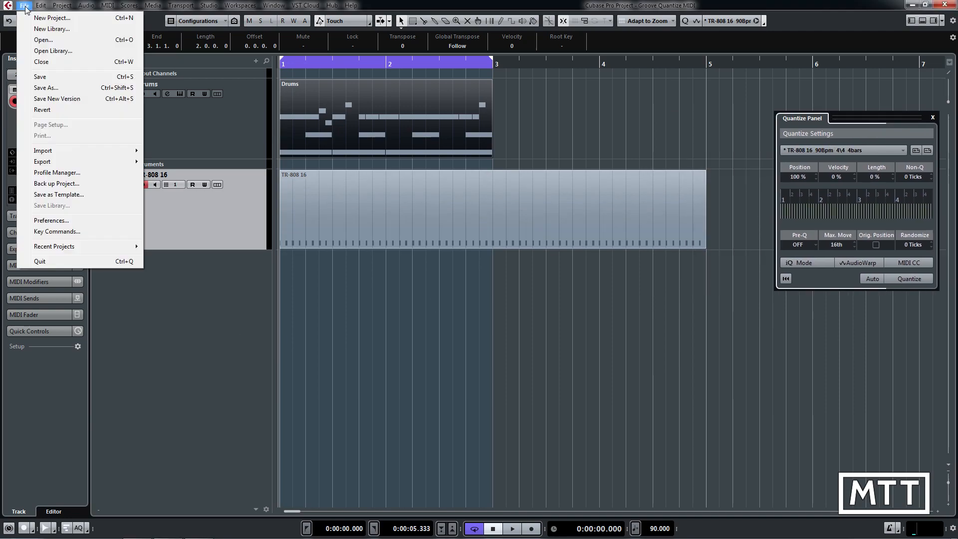
left_click(52, 221)
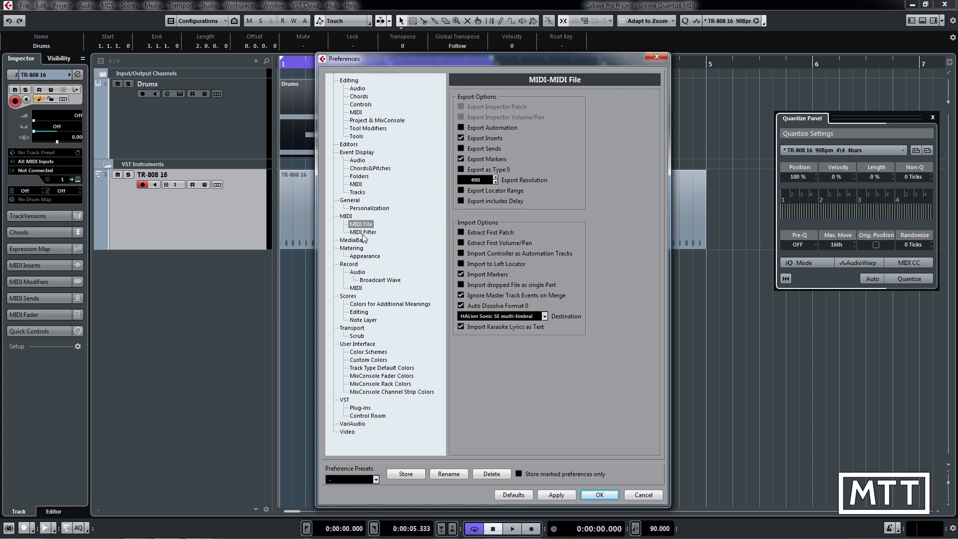
left_click(502, 318)
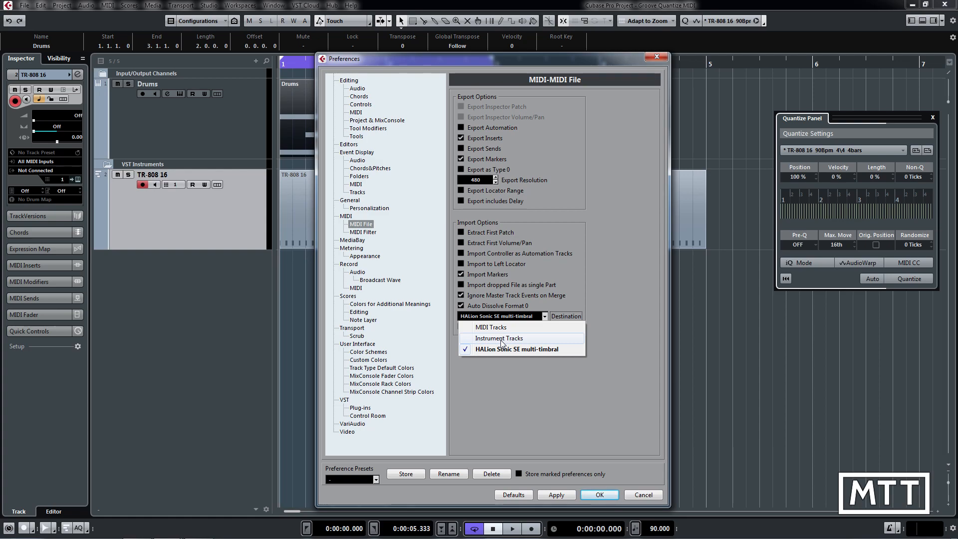
left_click(491, 327)
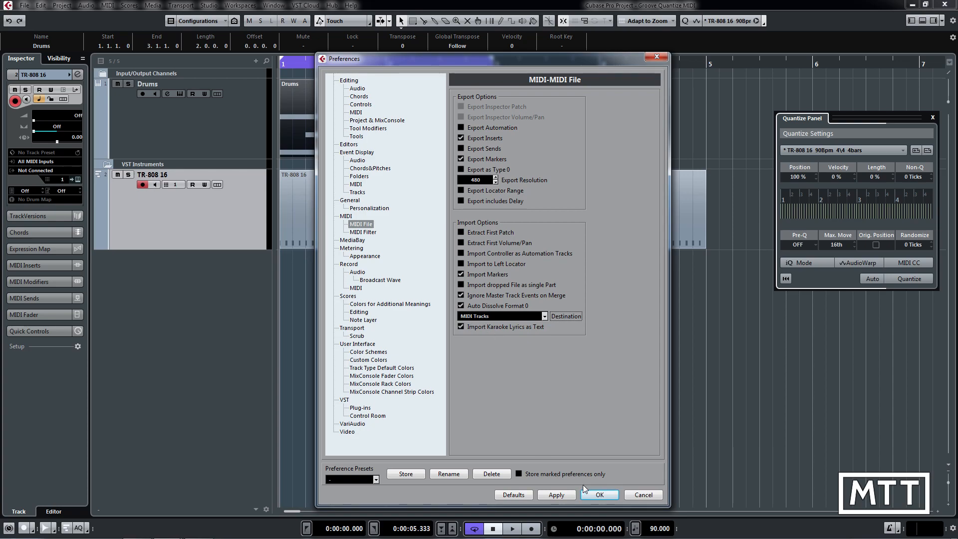
left_click(598, 494)
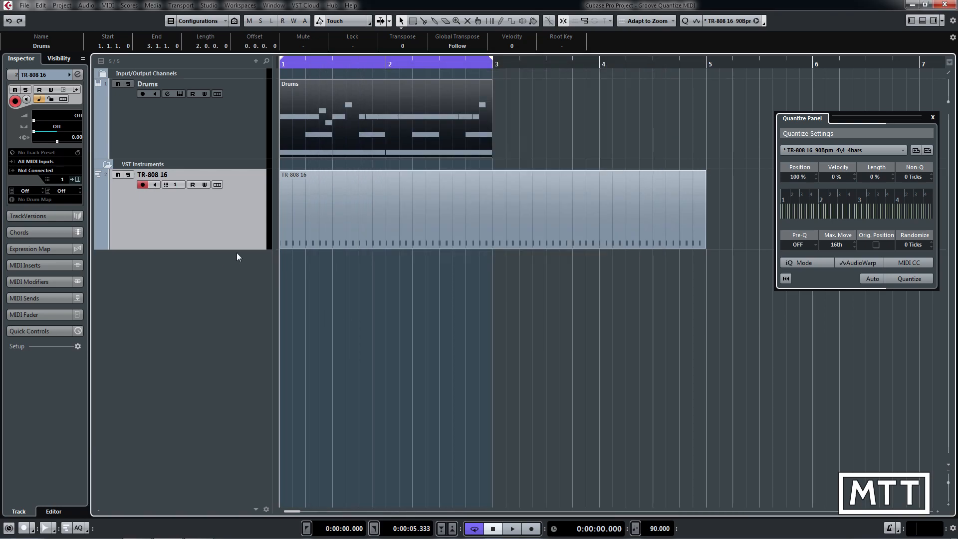
Mute the TR-808 16 track and import LM-1 16 Swing 58.mid from the LM-1 folder into the current project.
left_click(118, 175)
left_click(24, 5)
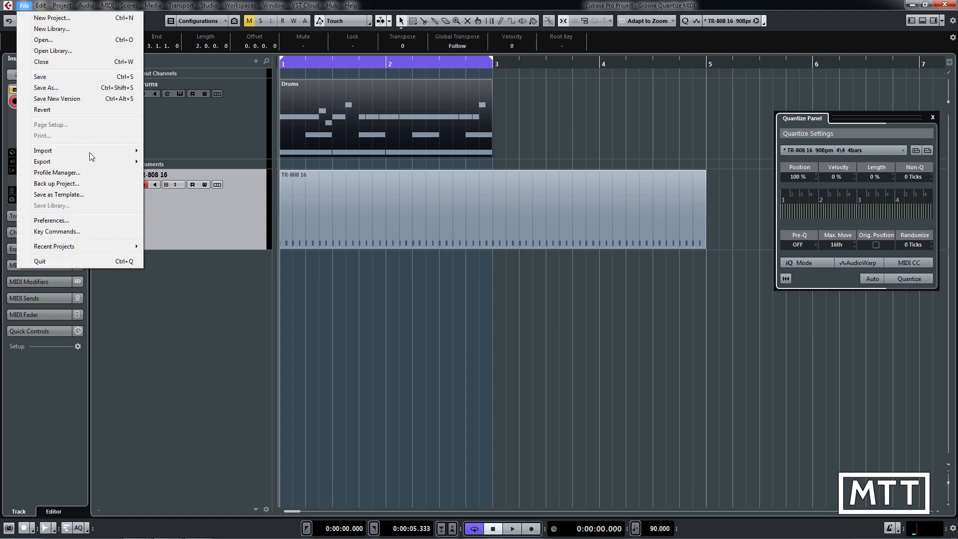
mouse_move(97, 155)
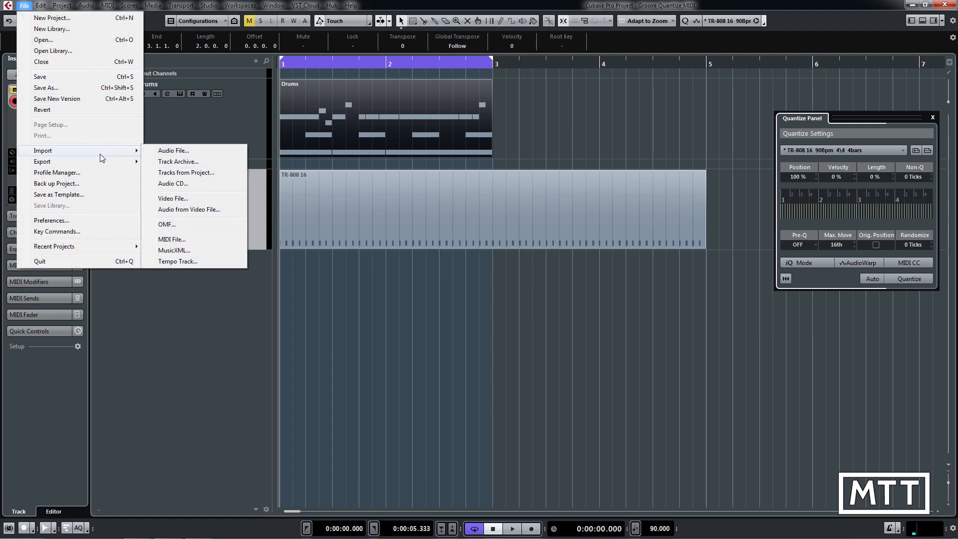
left_click(175, 239)
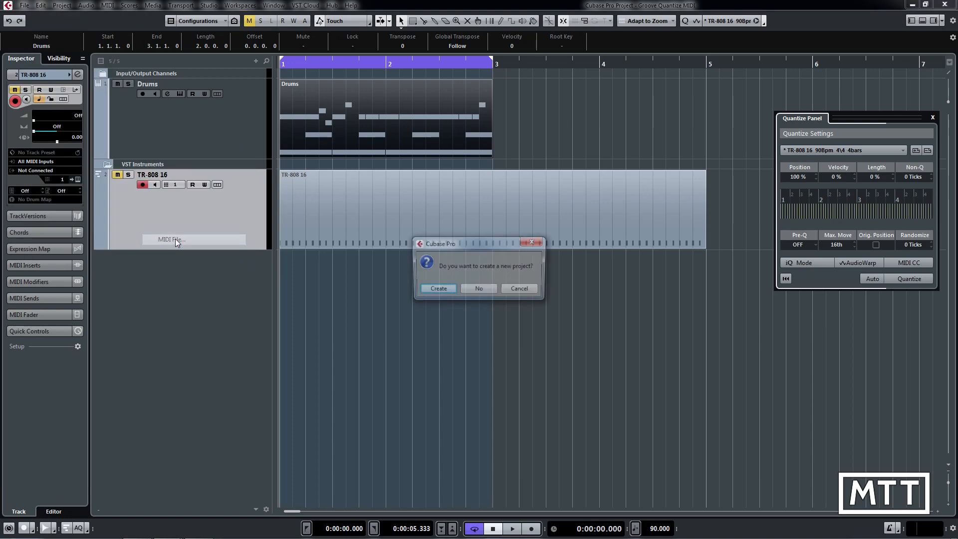
left_click(471, 292)
left_click(385, 93)
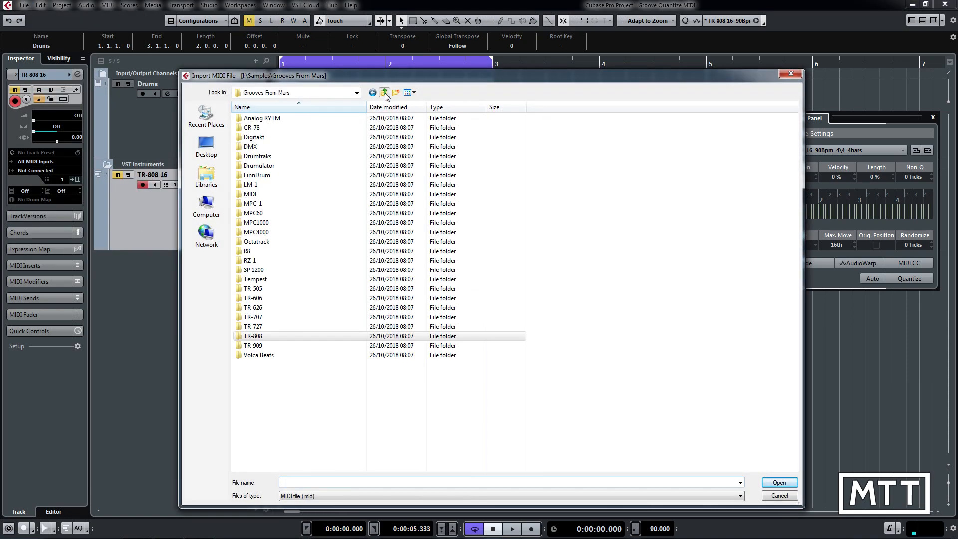
double_click(255, 185)
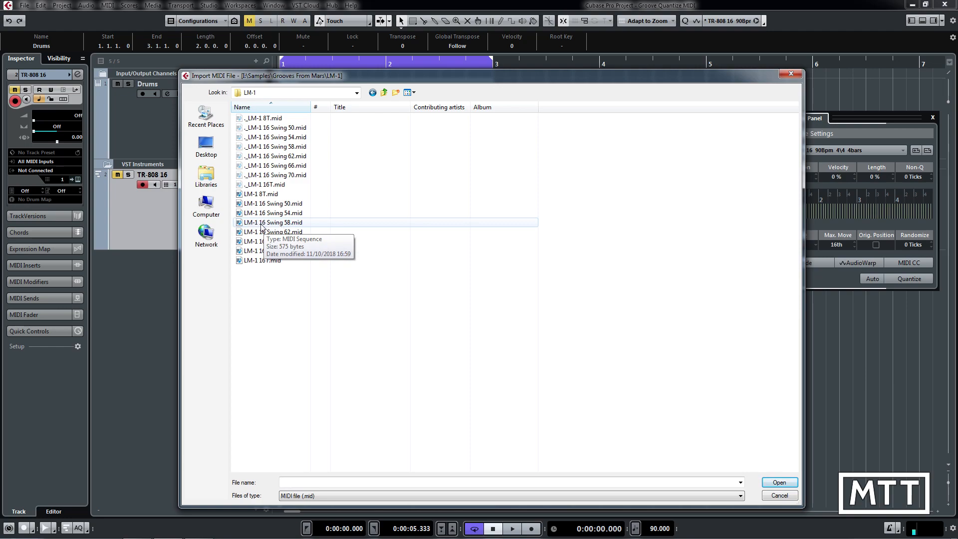
double_click(278, 223)
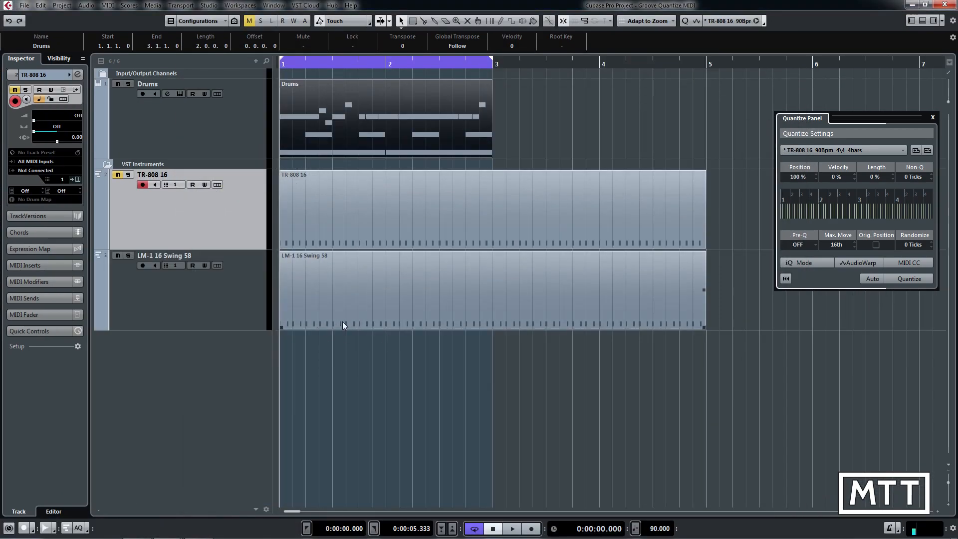
Examine the note timing of the LM-1 16 Swing 58 part around bar 2 in the Key Editor, and close the editor.
double_click(425, 303)
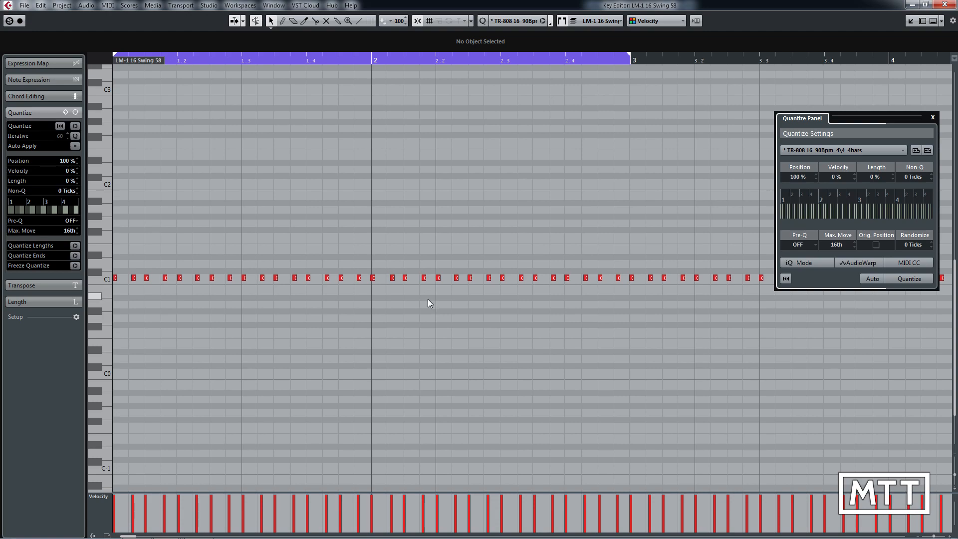
left_click(403, 62)
left_click_drag(402, 62, 402, 88)
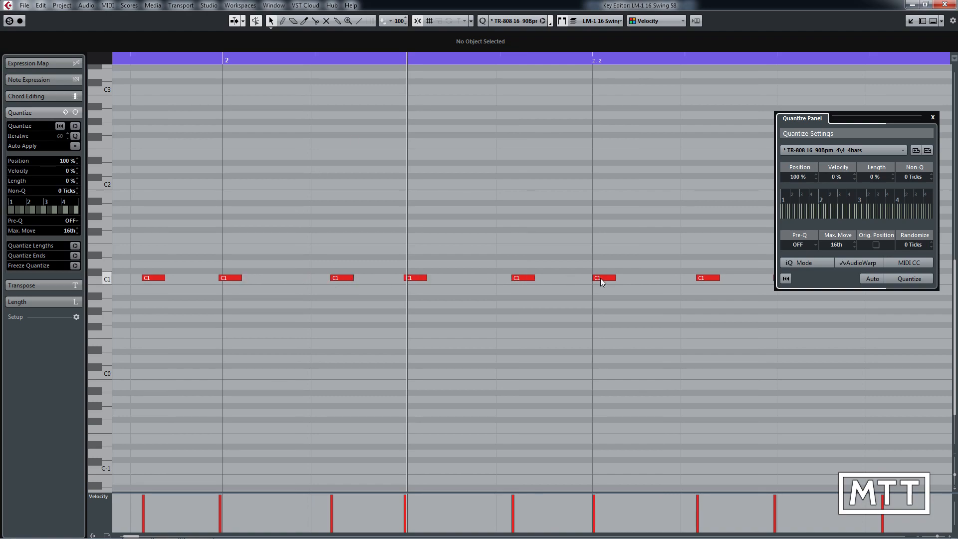
key("Return")
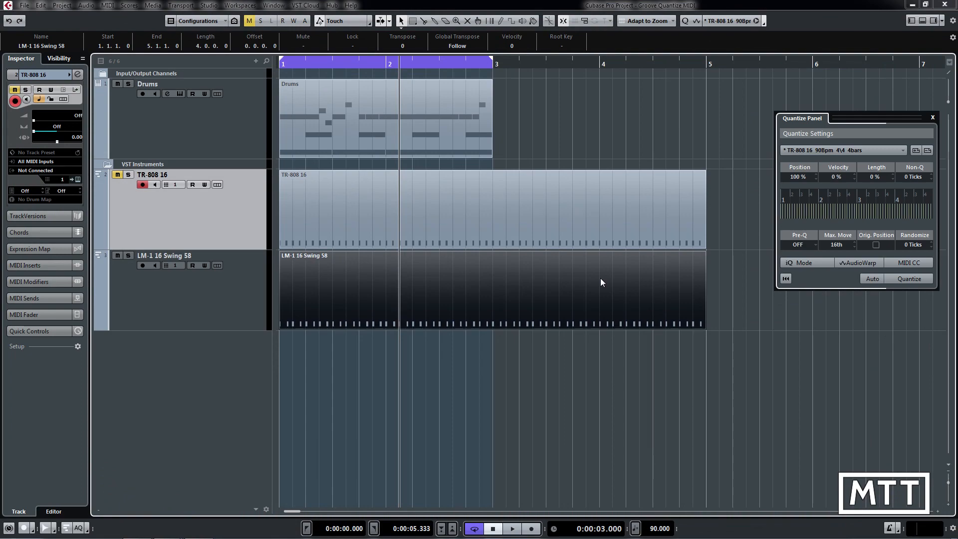
Extract the groove of the LM-1 16 Swing 58 part in the Quantize Panel and quantize the Drums part with it in the Key Editor.
left_click(525, 347)
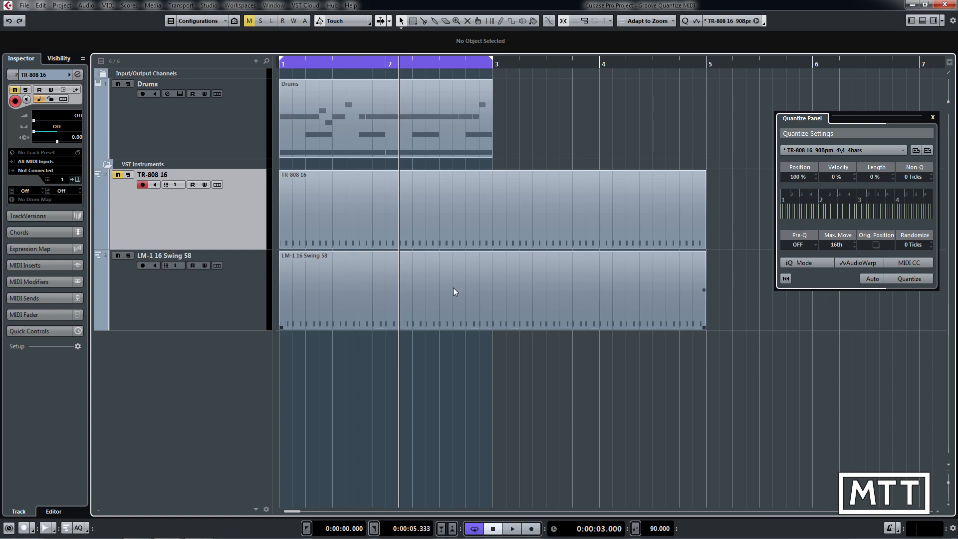
left_click_drag(453, 287, 831, 208)
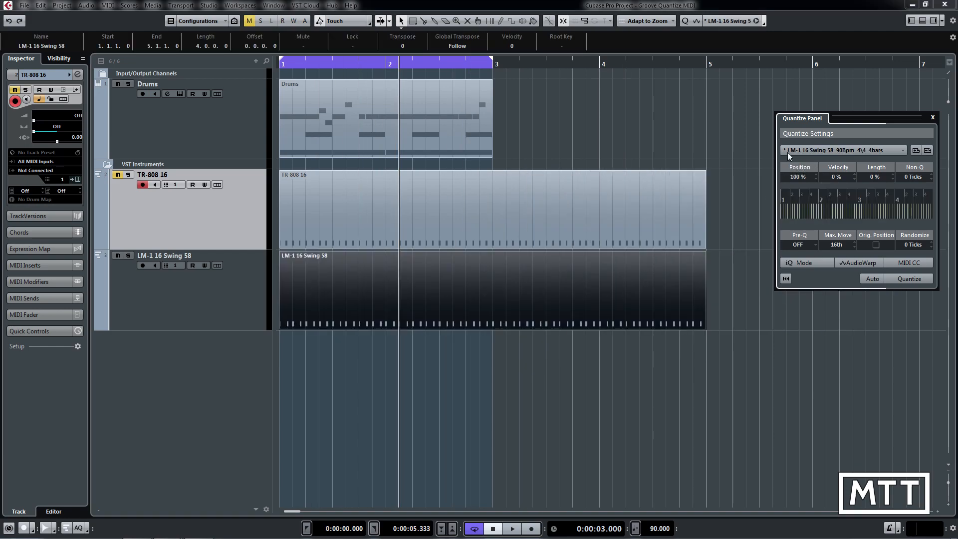
left_click(514, 143)
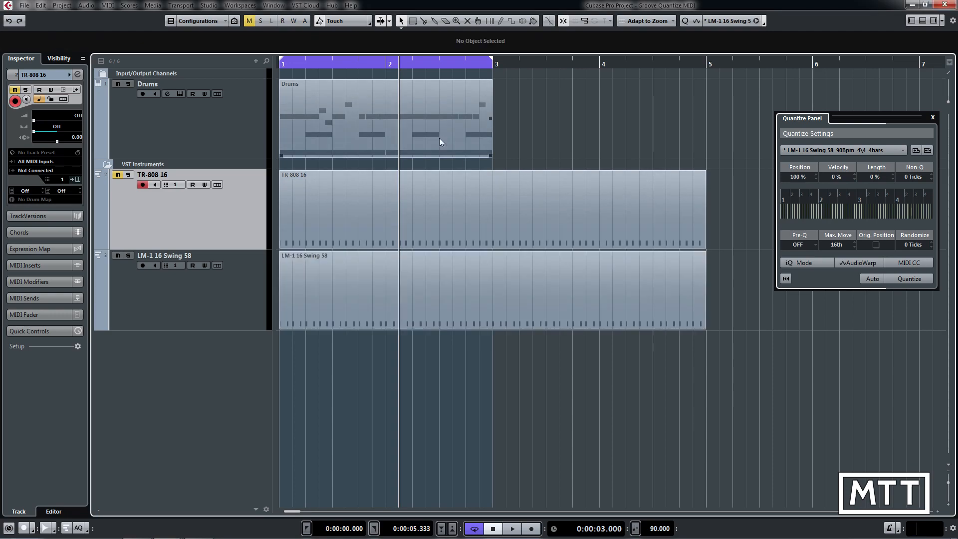
left_click(406, 133)
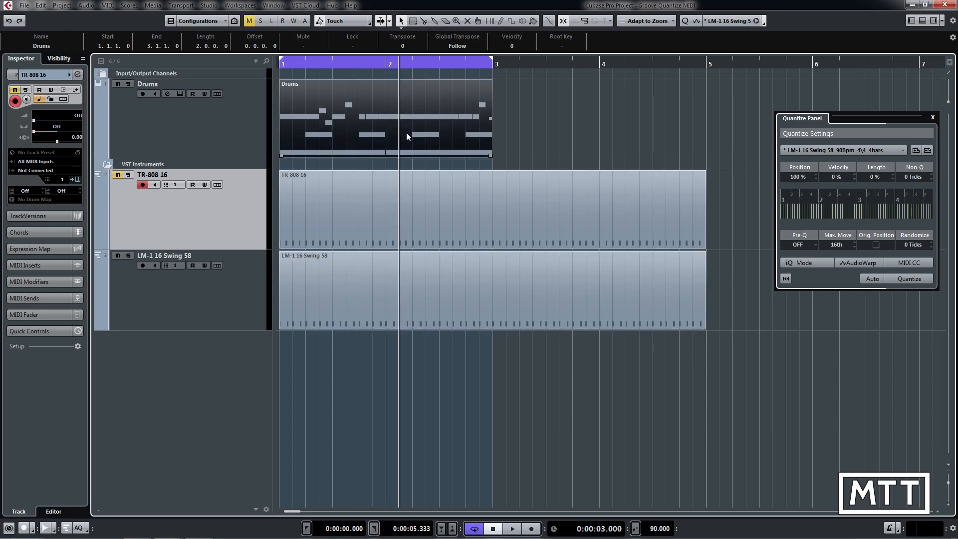
double_click(406, 133)
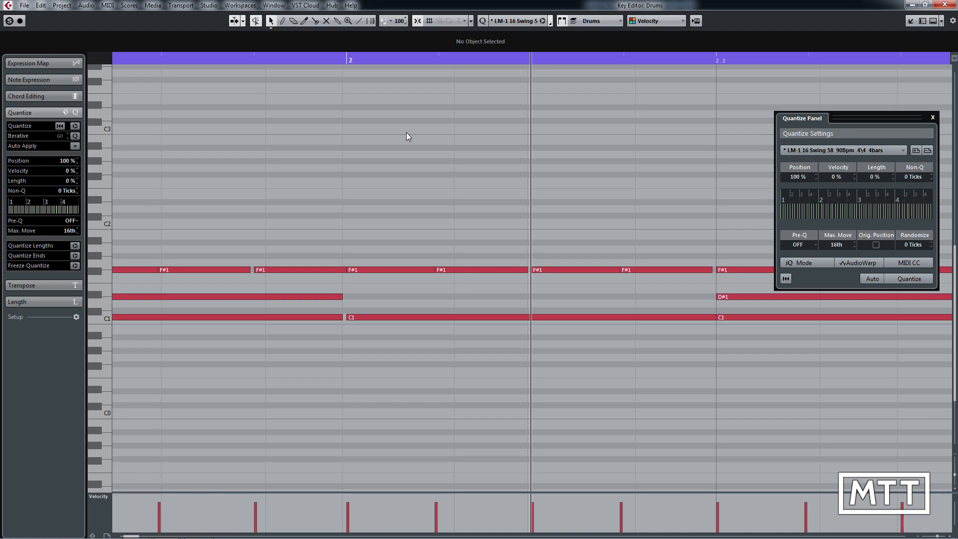
key("q")
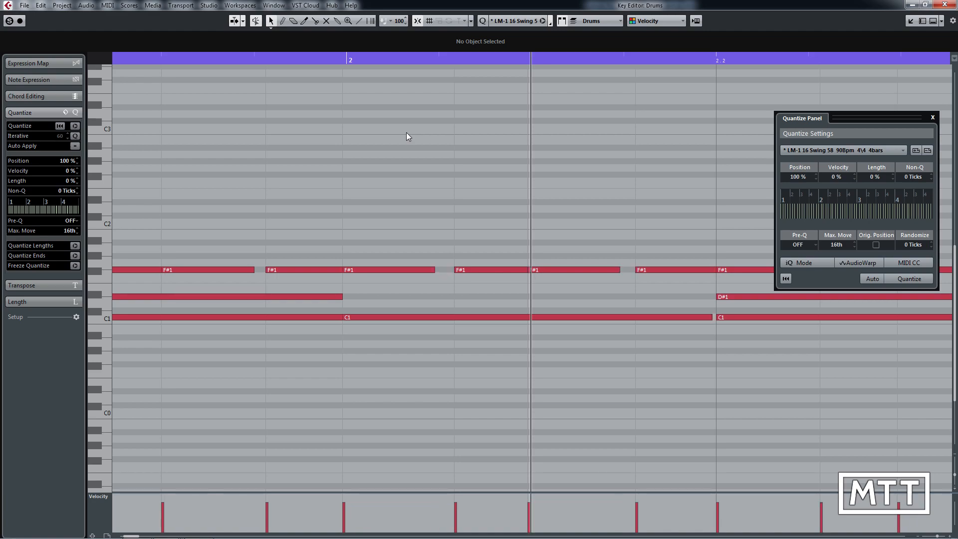
Return to the project start, close the Key Editor, select the LM-1 16 Swing 58 track and play back the quantized drums.
key("ctrl+z")
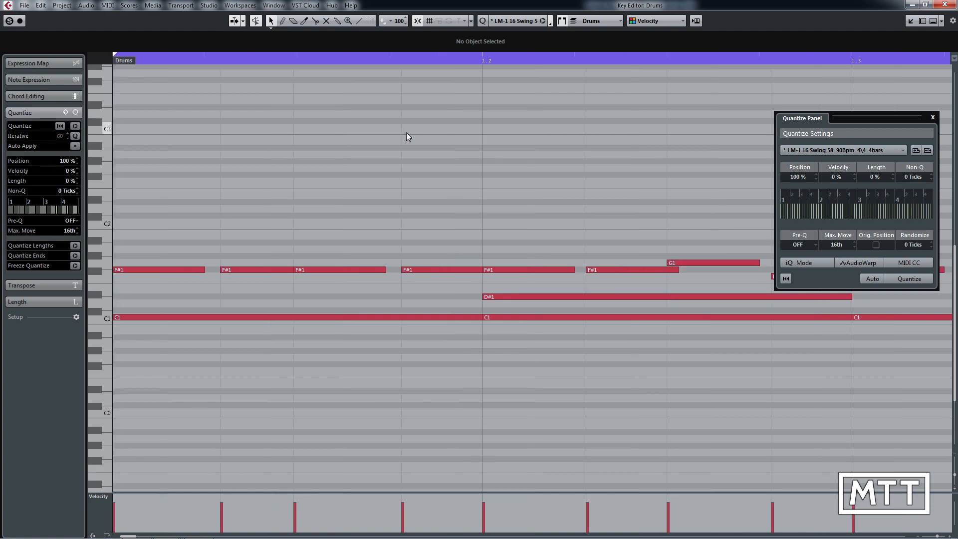
key("Escape")
left_click(187, 306)
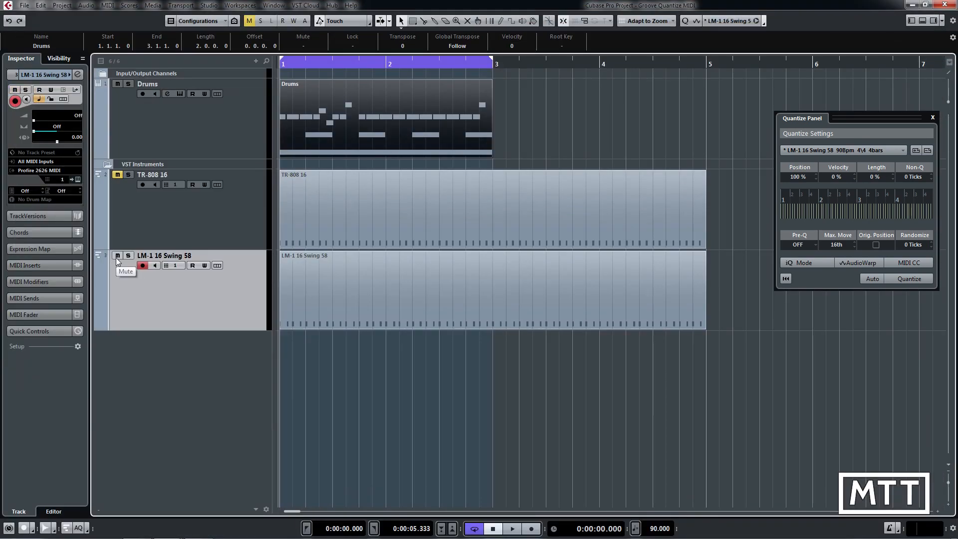
key("space")
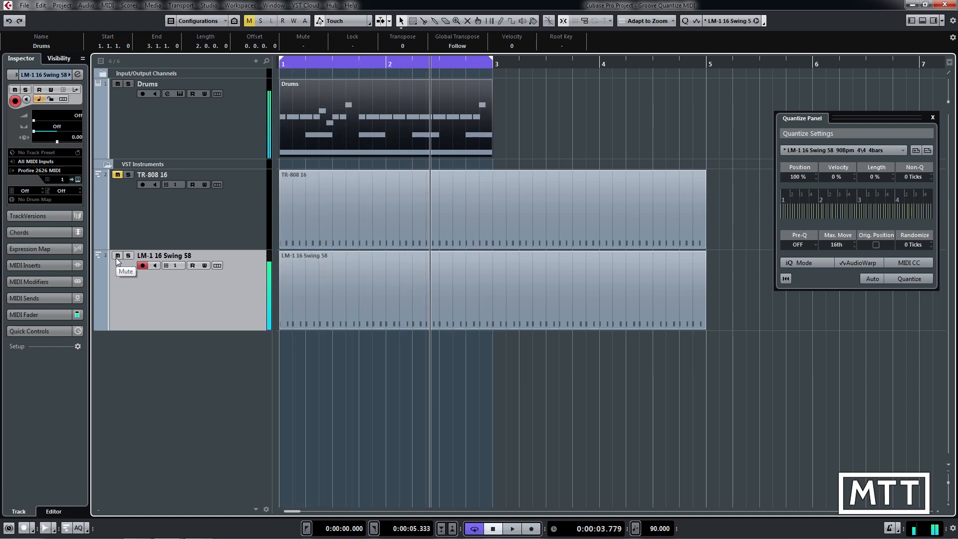
Undo the LM-1 groove quantize and the LM-1 MIDI import, and play back the previous drum pattern for comparison.
key("ctrl+z")
key("ctrl+z")
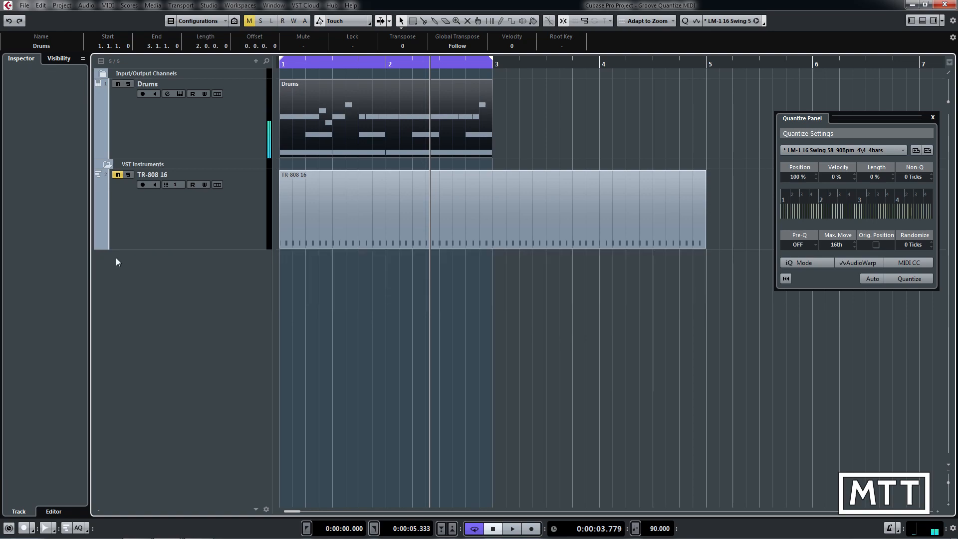
key("space")
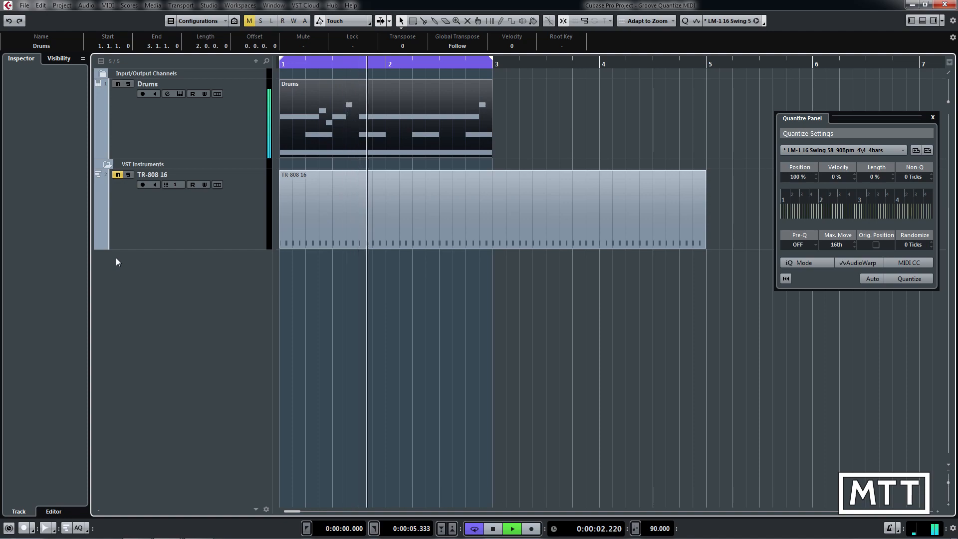
key("space")
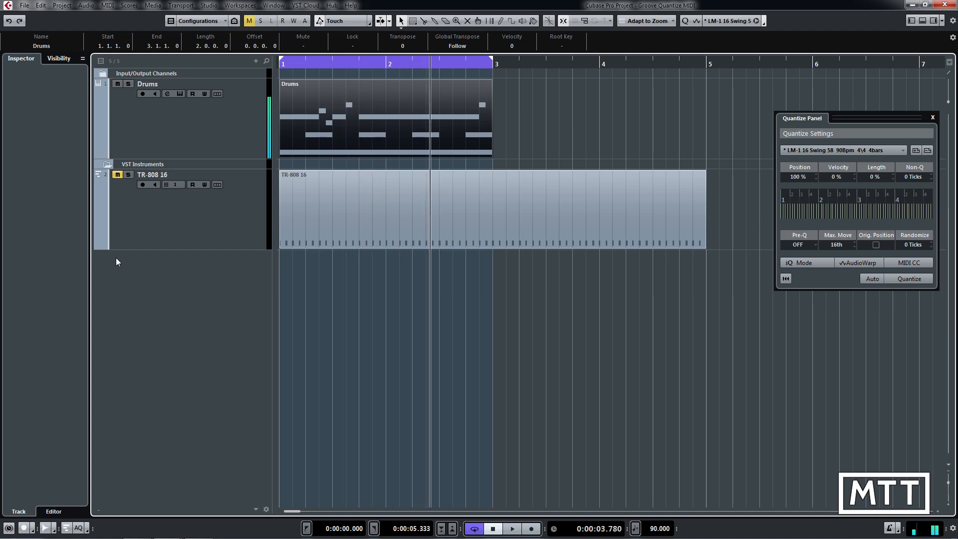
Redo the LM-1 import and groove quantize, play back the swung drums, stop playback and return to the project start.
key("ctrl+shift+z")
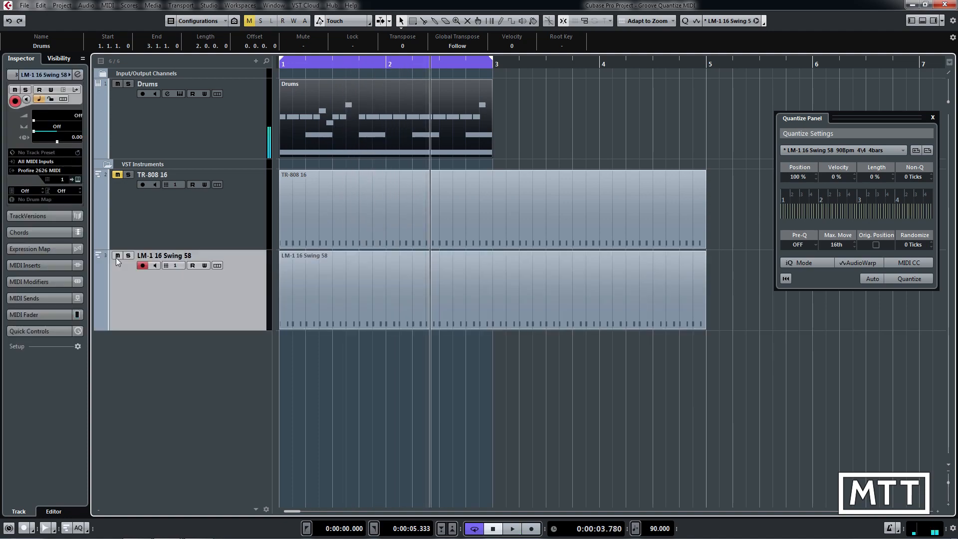
key("space")
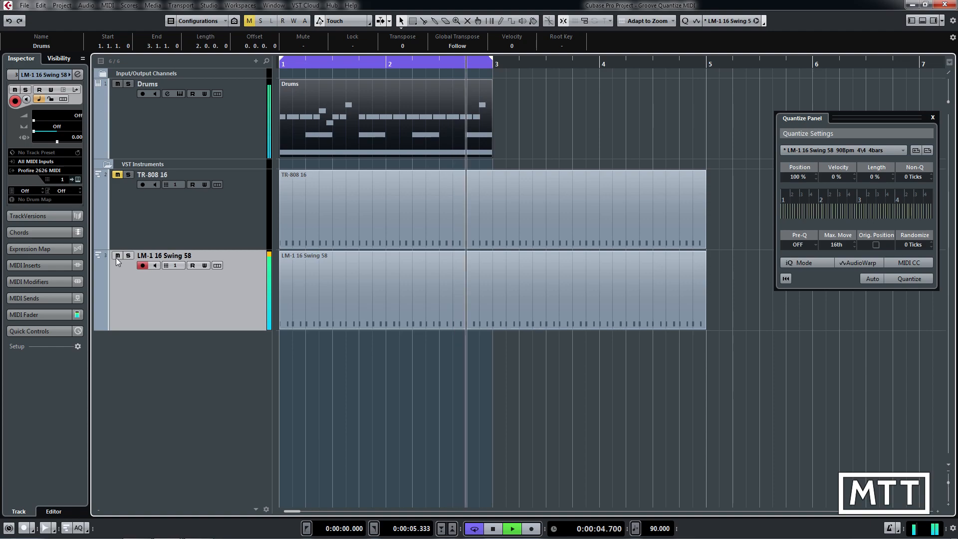
key("space")
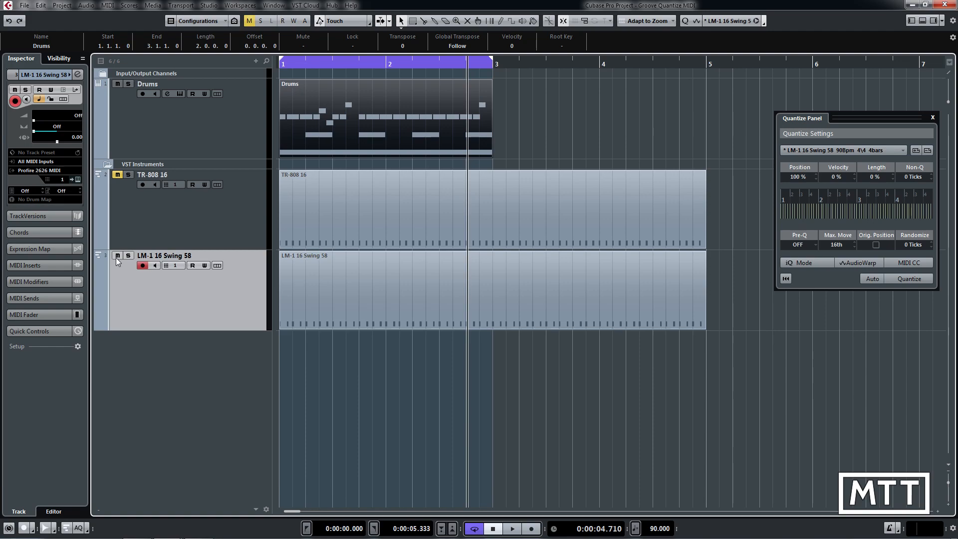
key("period")
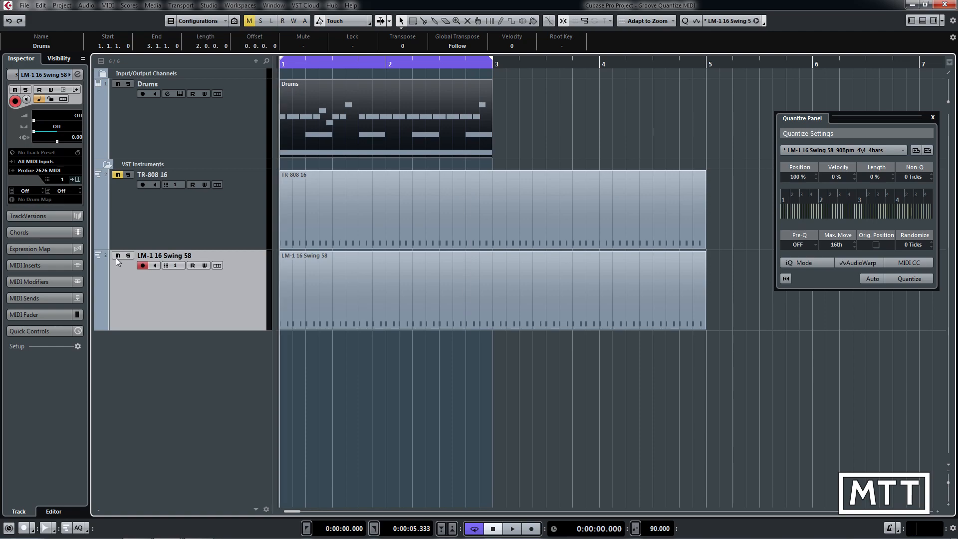